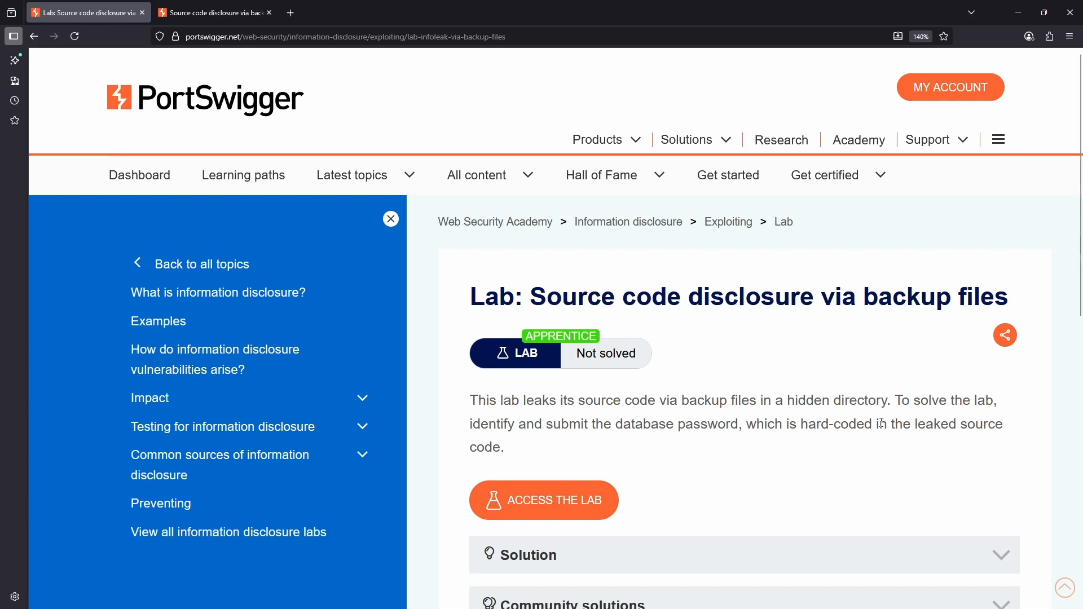
Read the lab description, highlighting the phrases about the hidden directory and the database password.
left_click_drag(890, 403, 800, 401)
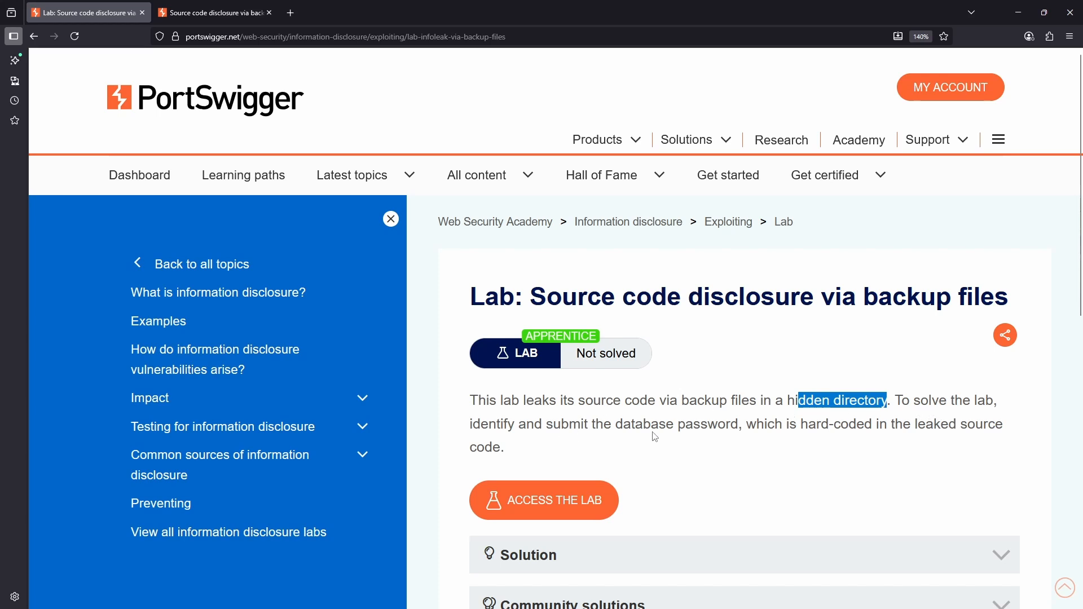
left_click_drag(616, 424, 739, 425)
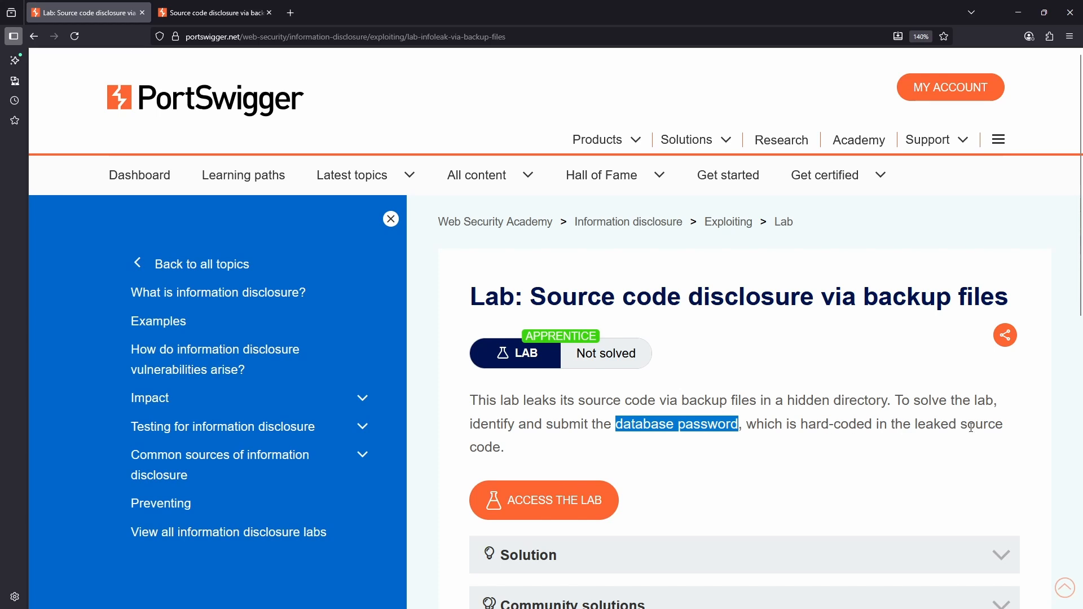
left_click(809, 429)
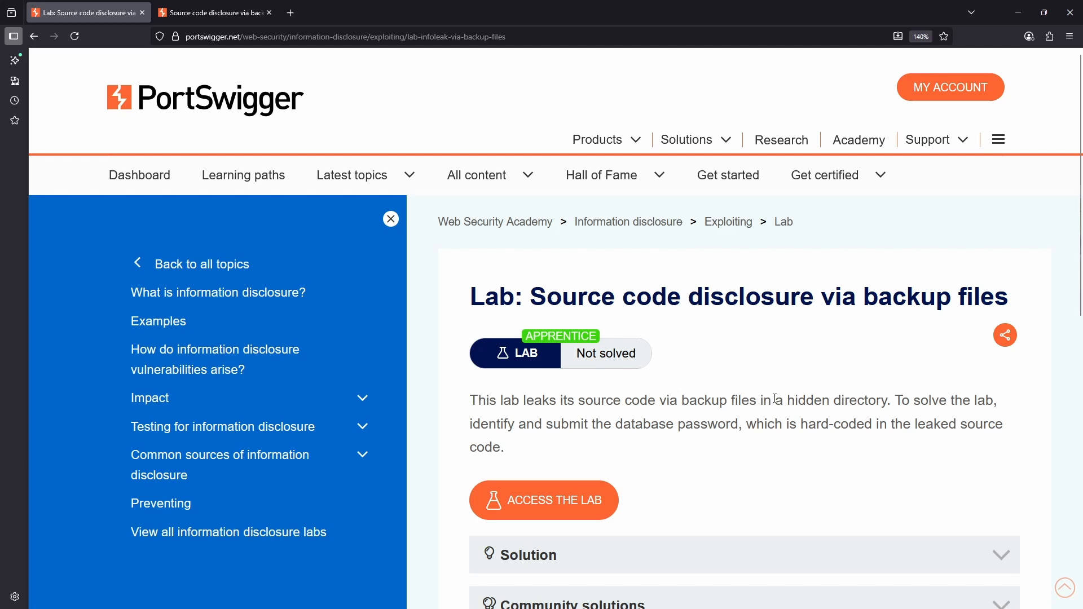
left_click_drag(778, 398, 889, 407)
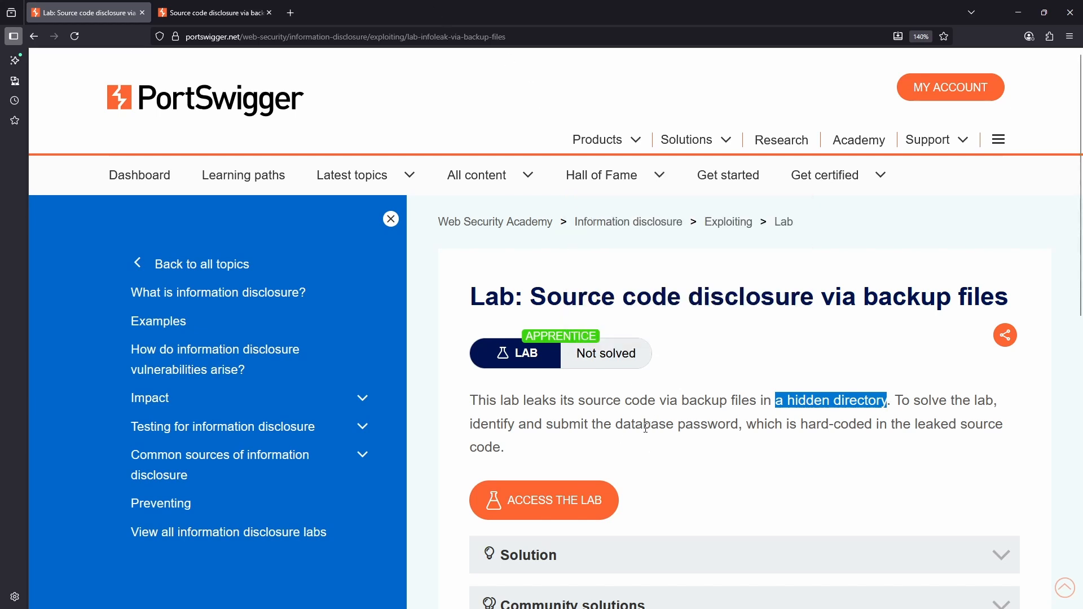
left_click_drag(621, 429, 910, 443)
left_click(766, 449)
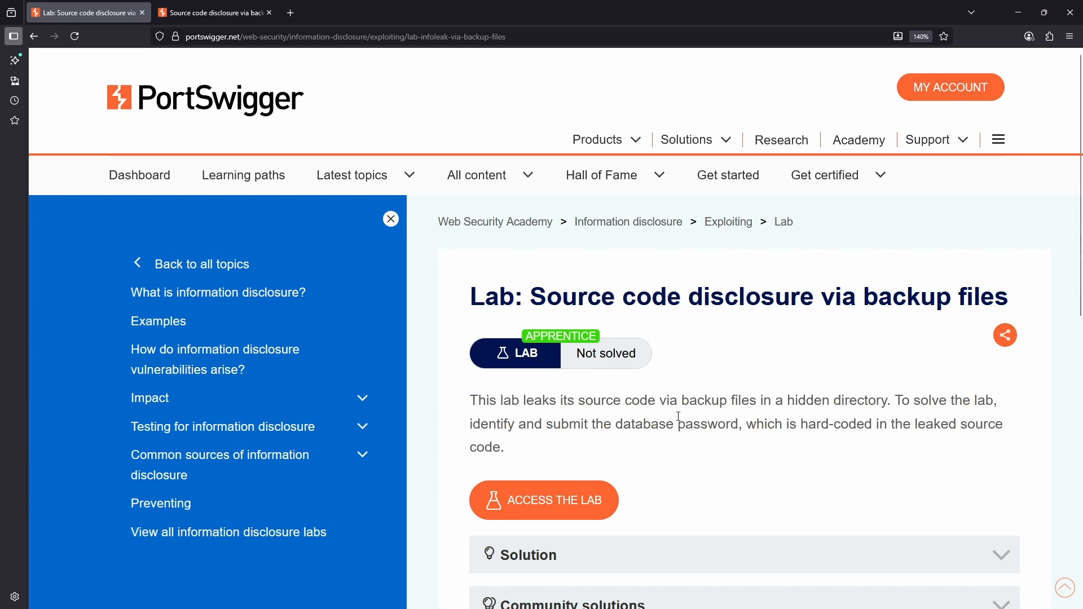
Browse the lab's shop page, view the AbZorba Ball product details, and return to the product list.
left_click(192, 13)
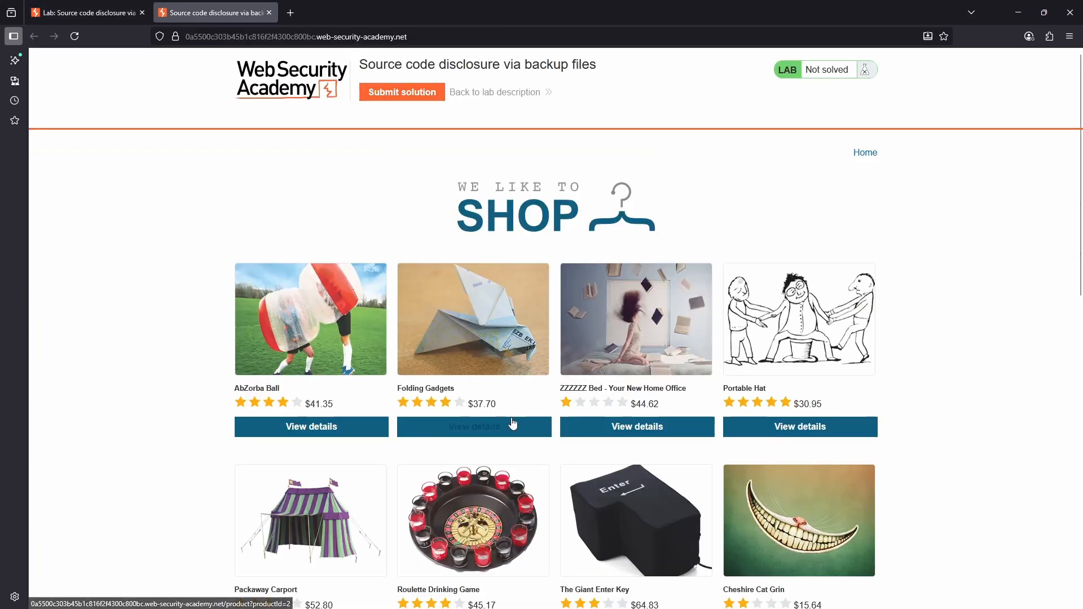
scroll(331, 405, "down", 10)
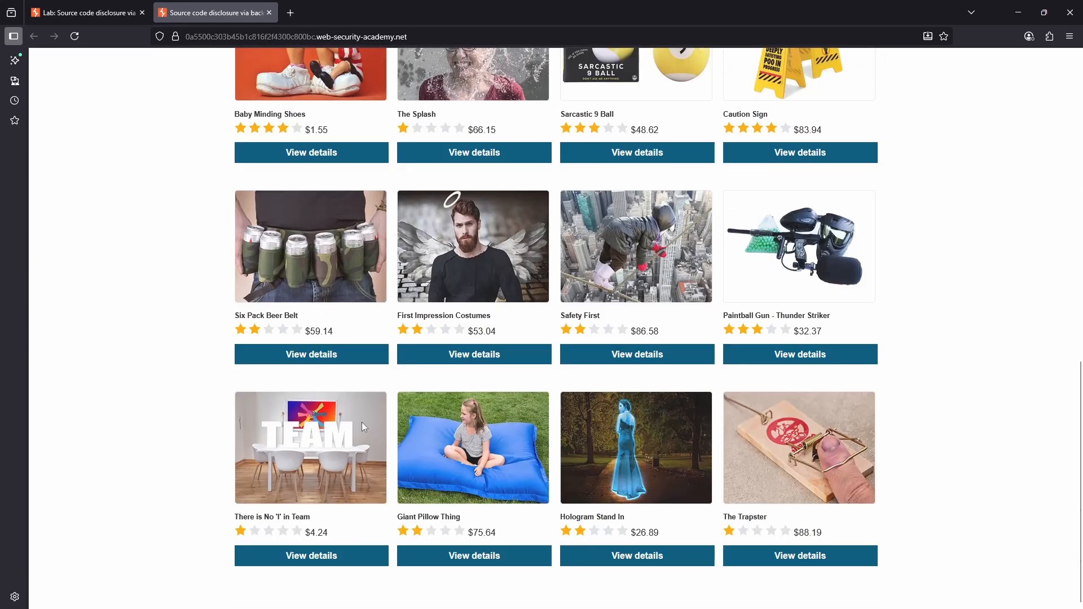
scroll(362, 425, "up", 10)
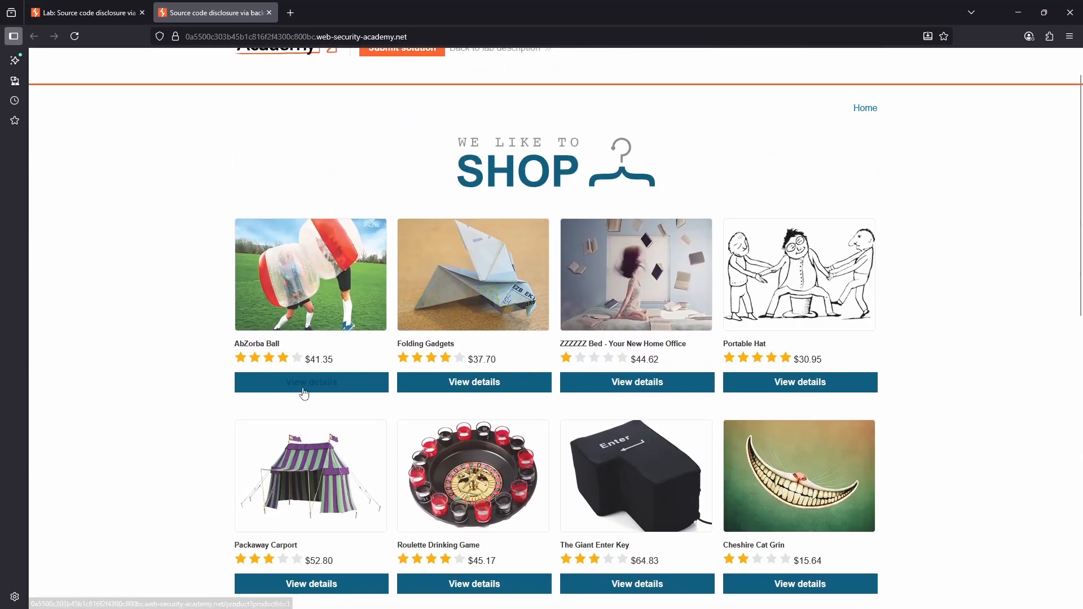
left_click(304, 393)
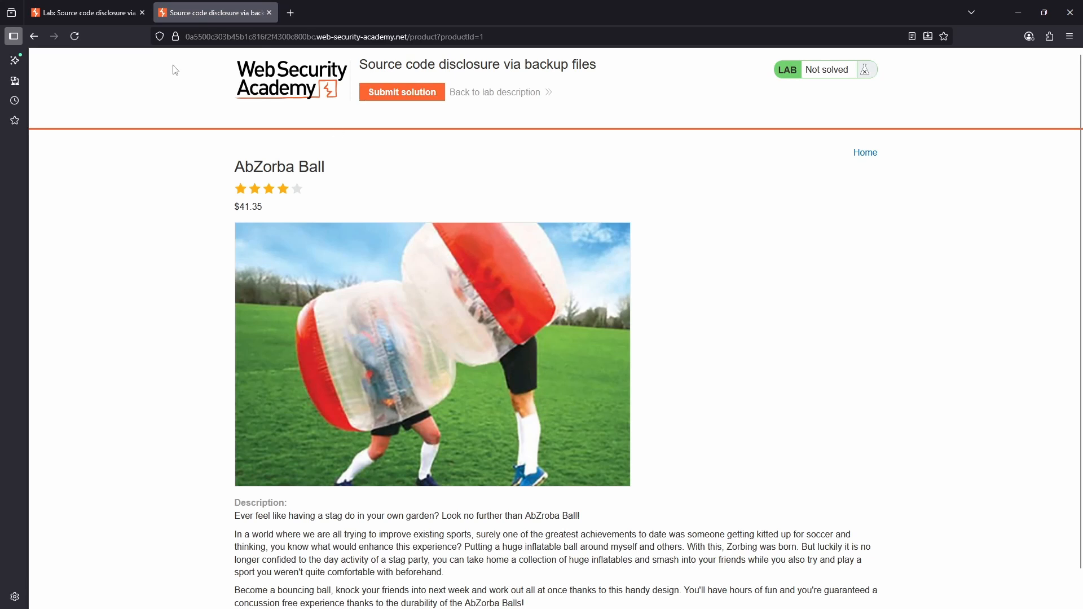
scroll(527, 311, "down", 1)
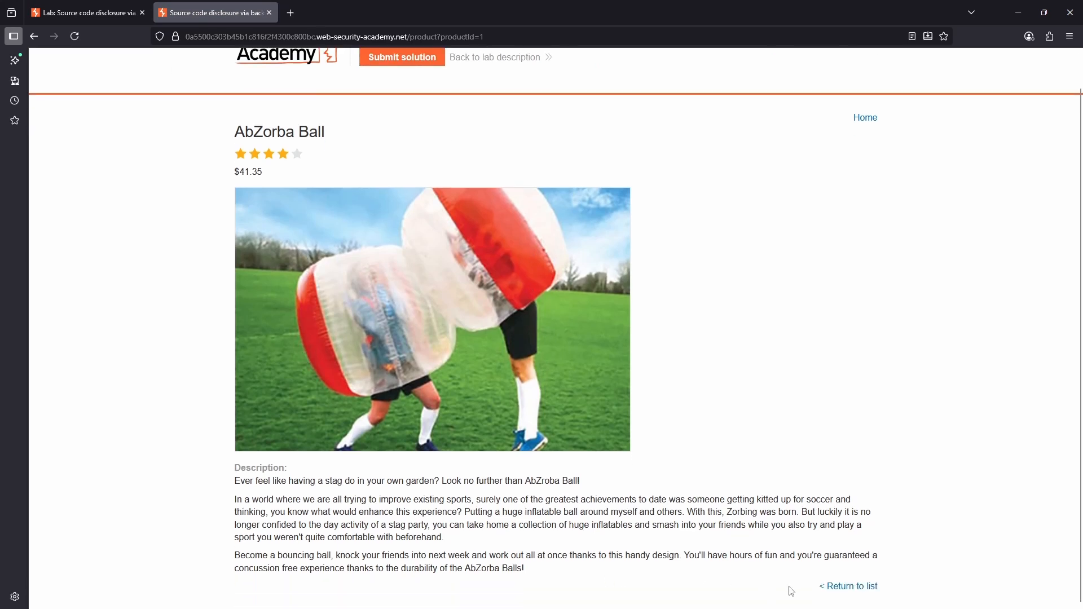
left_click(843, 586)
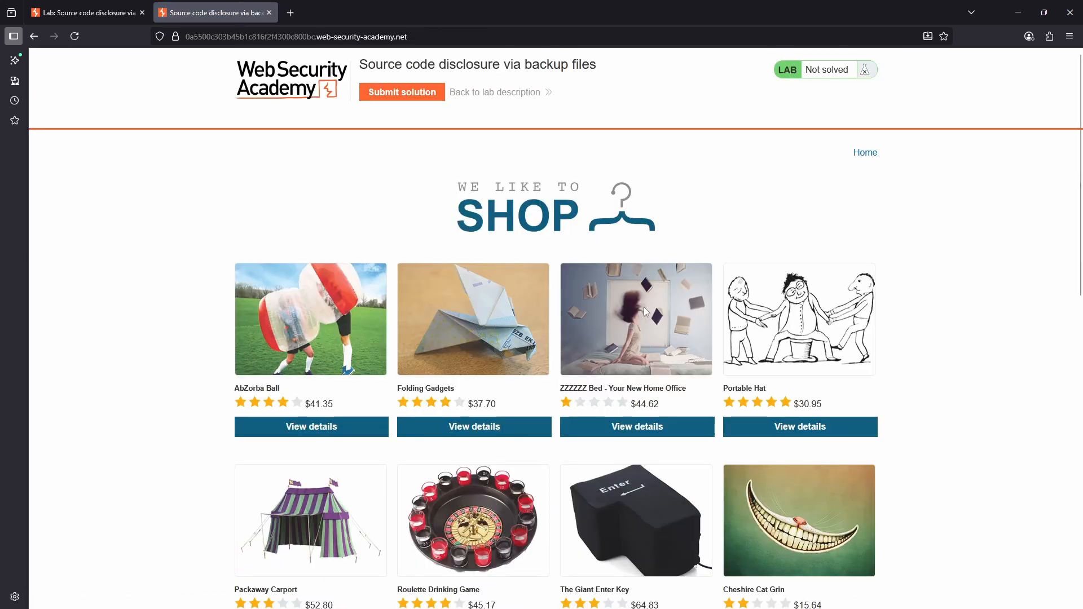
scroll(646, 312, "down", 8)
scroll(644, 316, "up", 8)
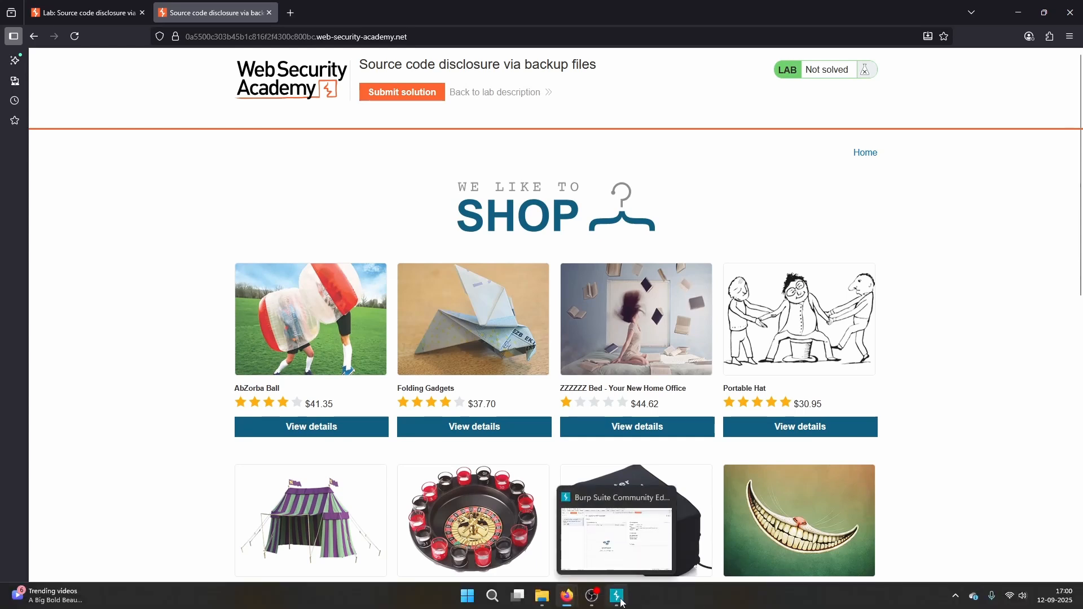
Switch to Burp Suite and launch its built-in browser from the target site map.
left_click(622, 602)
left_click(84, 23)
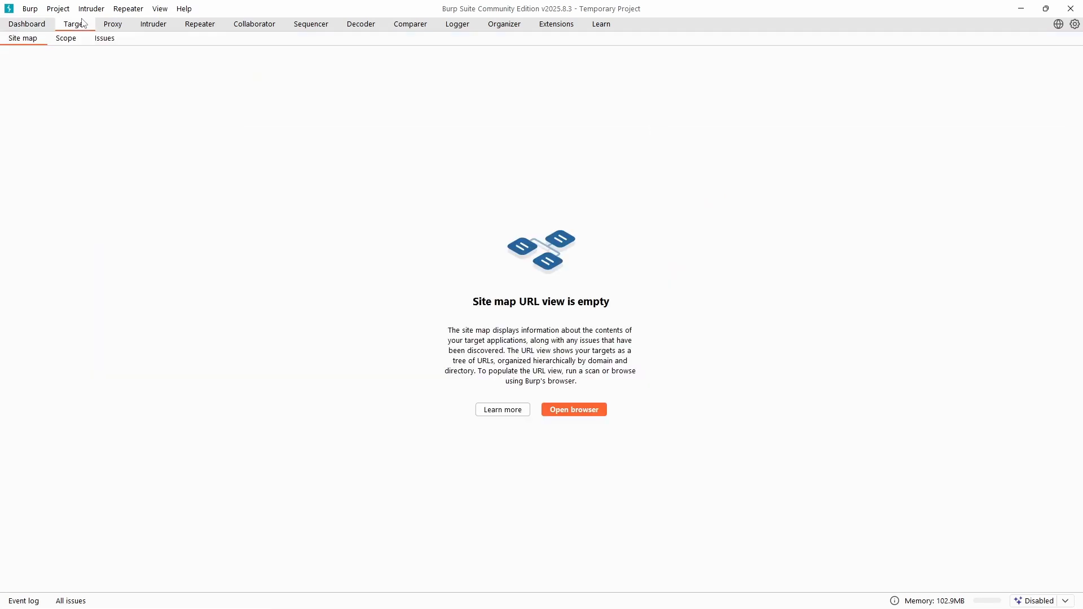
left_click(576, 409)
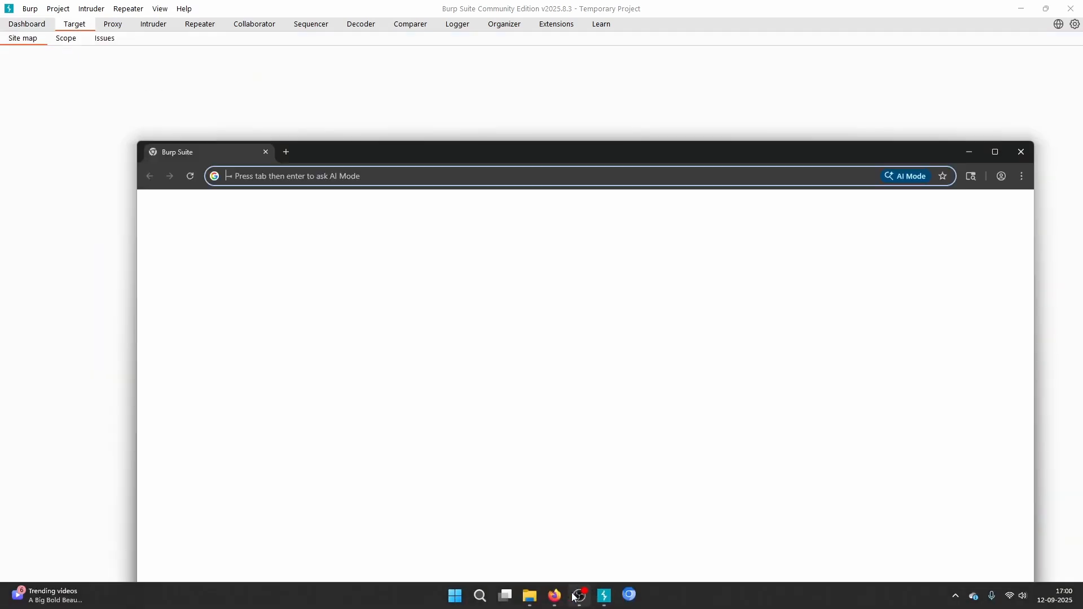
Copy the lab shop's URL from Firefox and load it in Burp's browser.
mouse_move(555, 596)
left_click(573, 552)
left_click(314, 36)
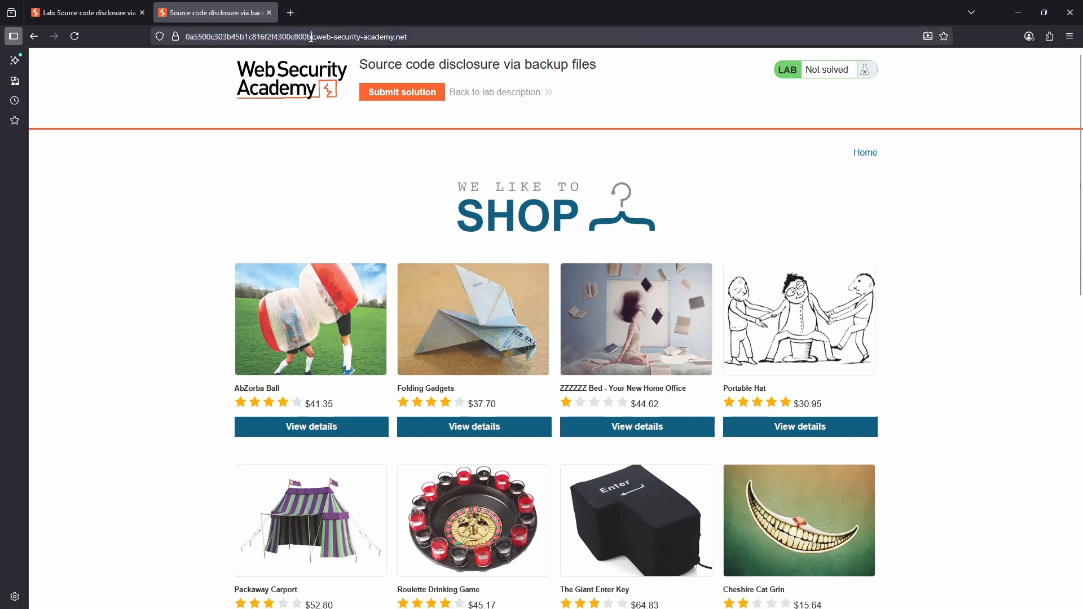
right_click(314, 36)
left_click(327, 106)
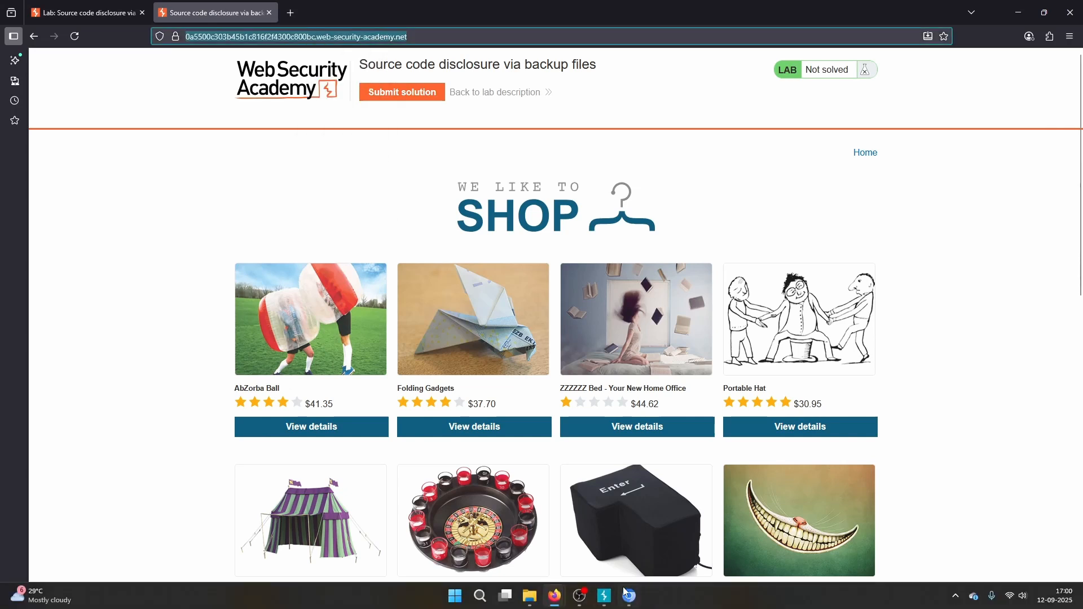
left_click(630, 597)
left_click(352, 176)
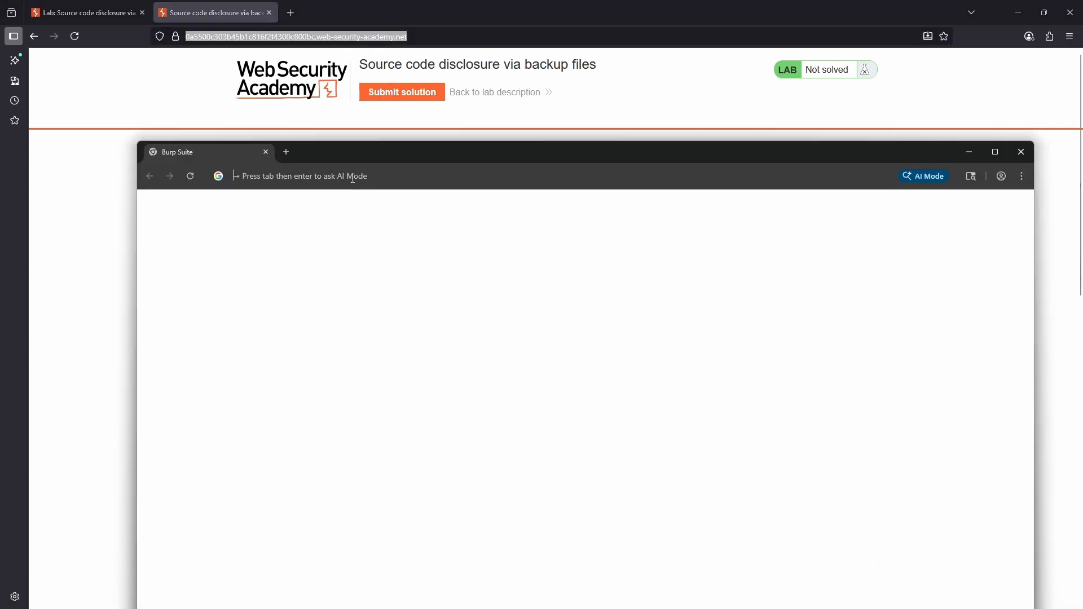
key("ctrl+v")
key("Return")
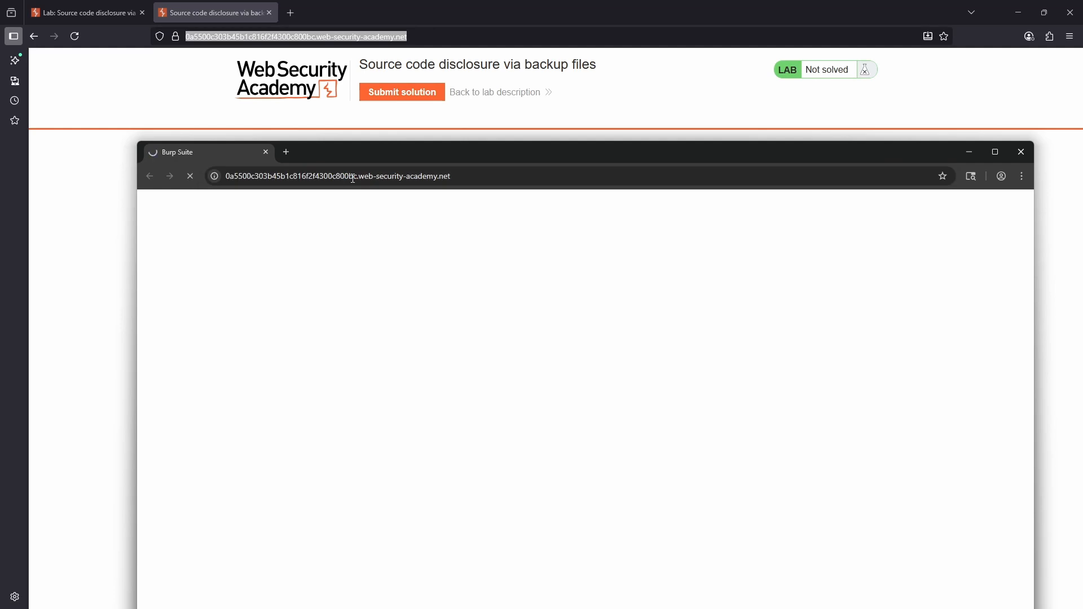
mouse_move(636, 606)
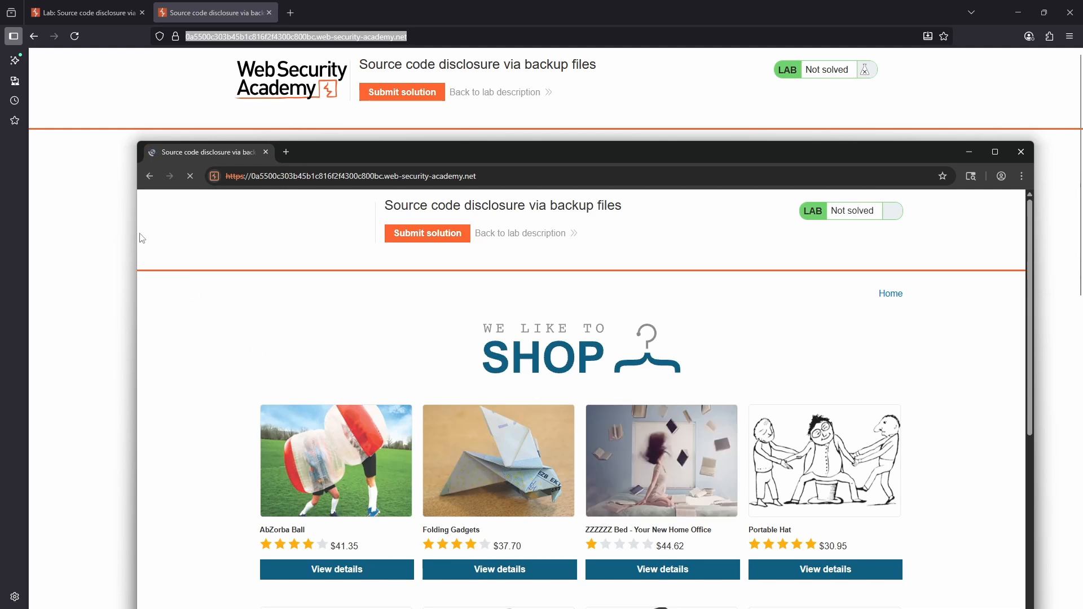
mouse_move(528, 589)
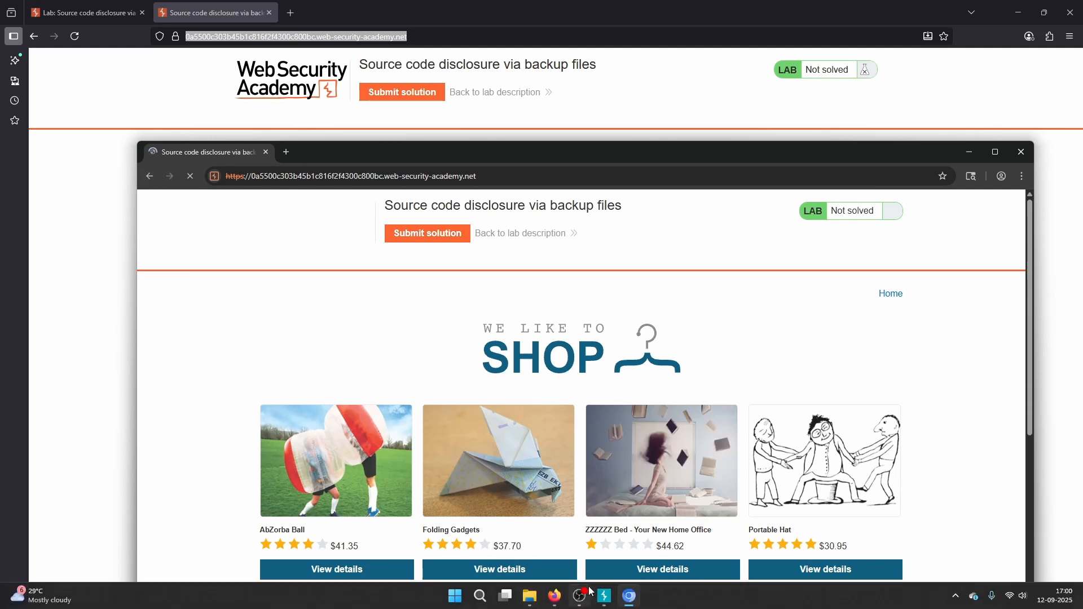
left_click(607, 599)
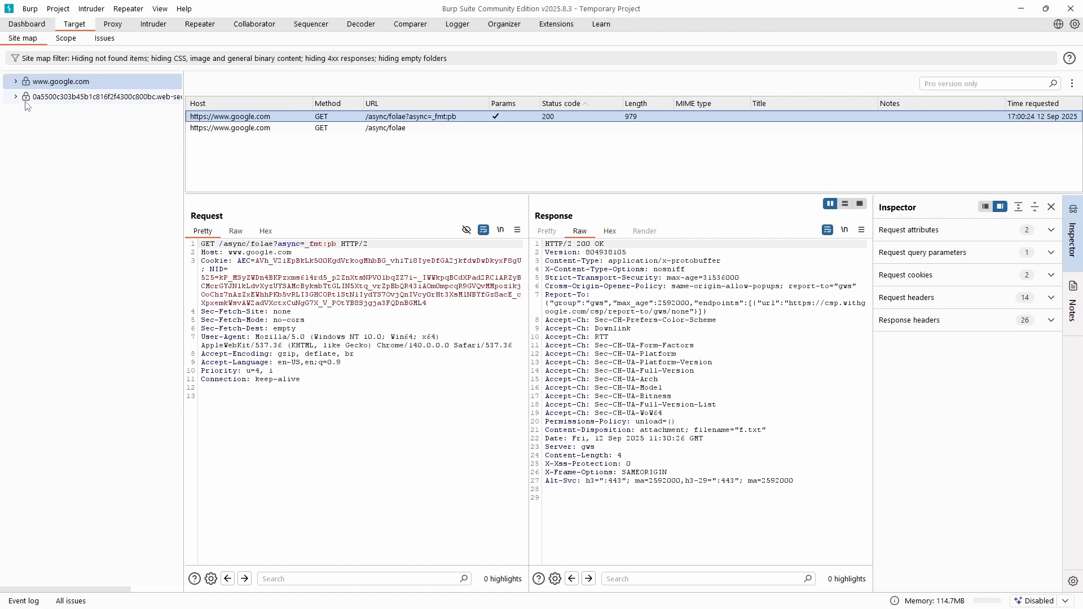
right_click(32, 85)
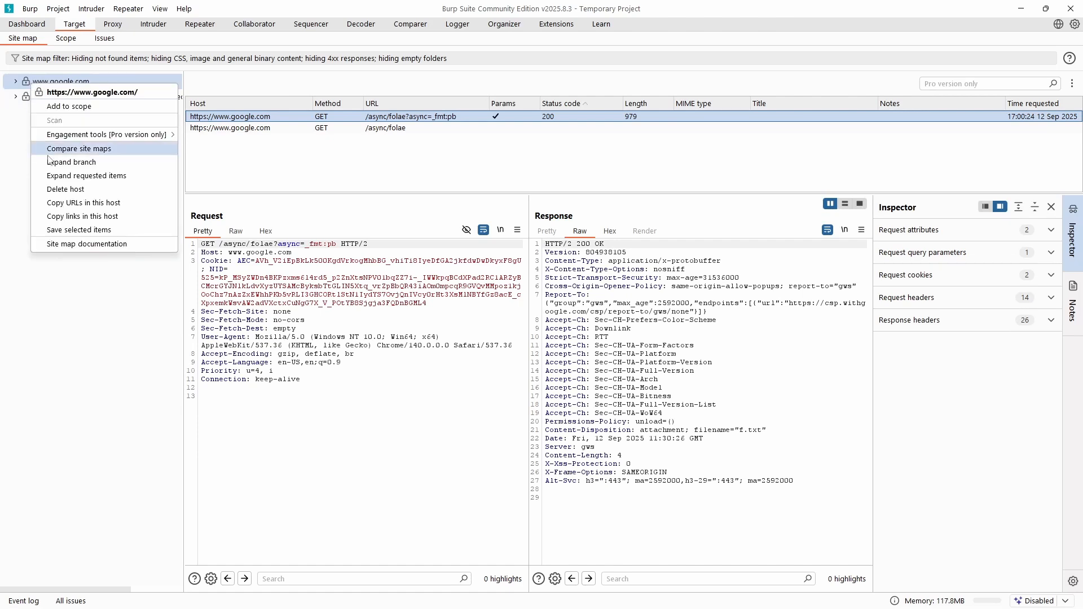
left_click(76, 189)
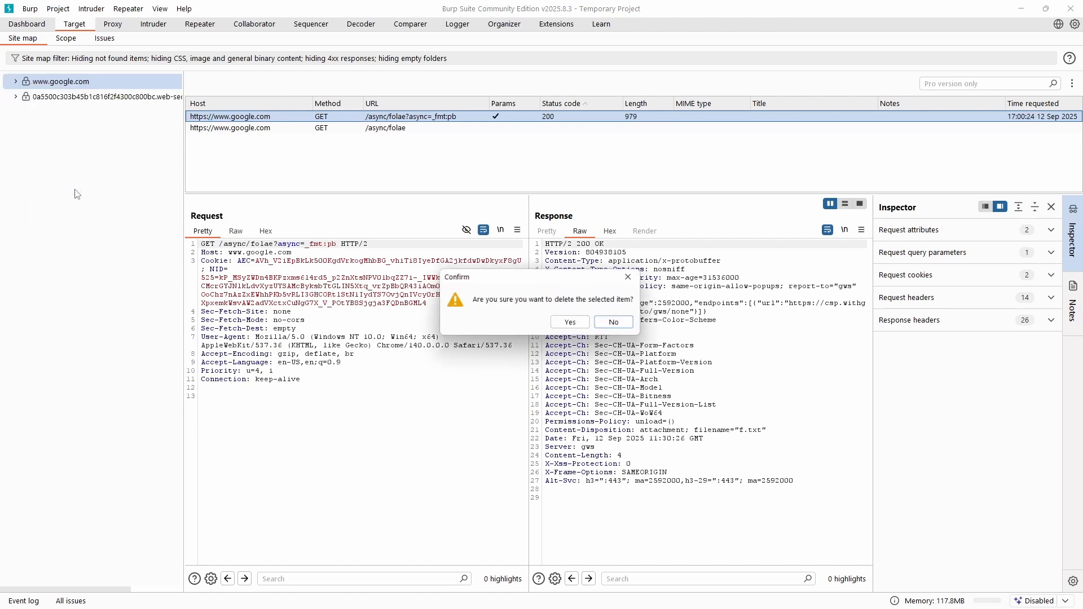
left_click(571, 324)
left_click(84, 82)
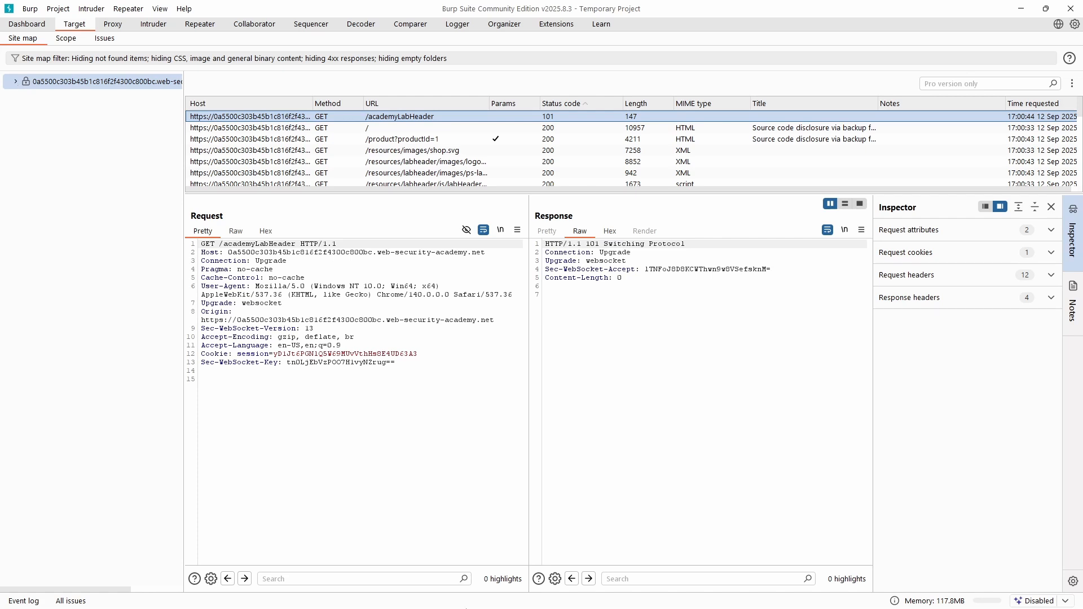
Expand the lab host in Burp Suite's site map and inspect the root and academyLabHeader entries.
mouse_move(569, 608)
left_click(607, 603)
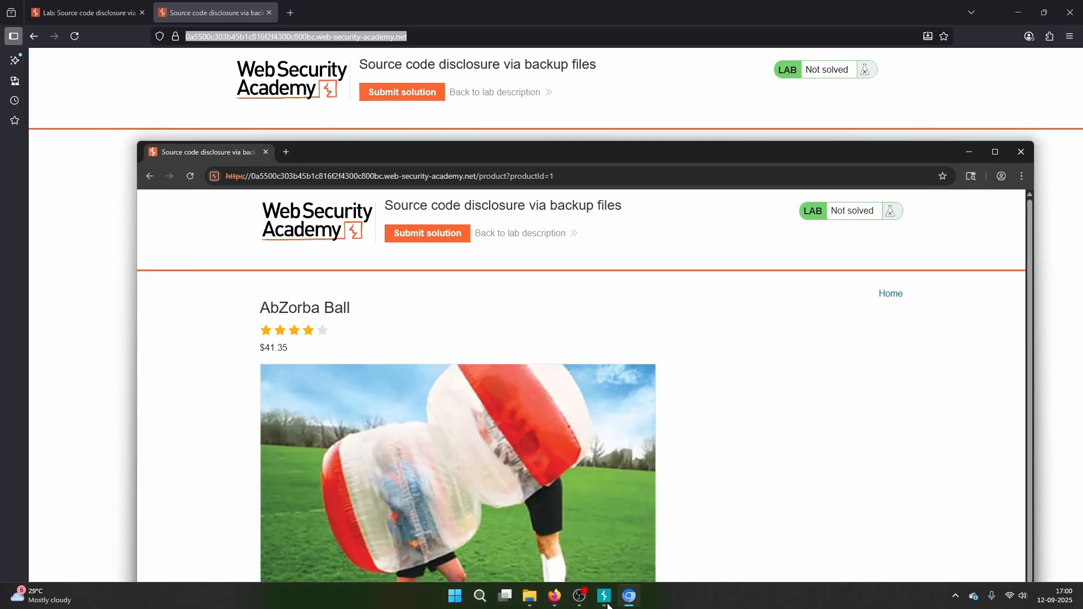
left_click(607, 598)
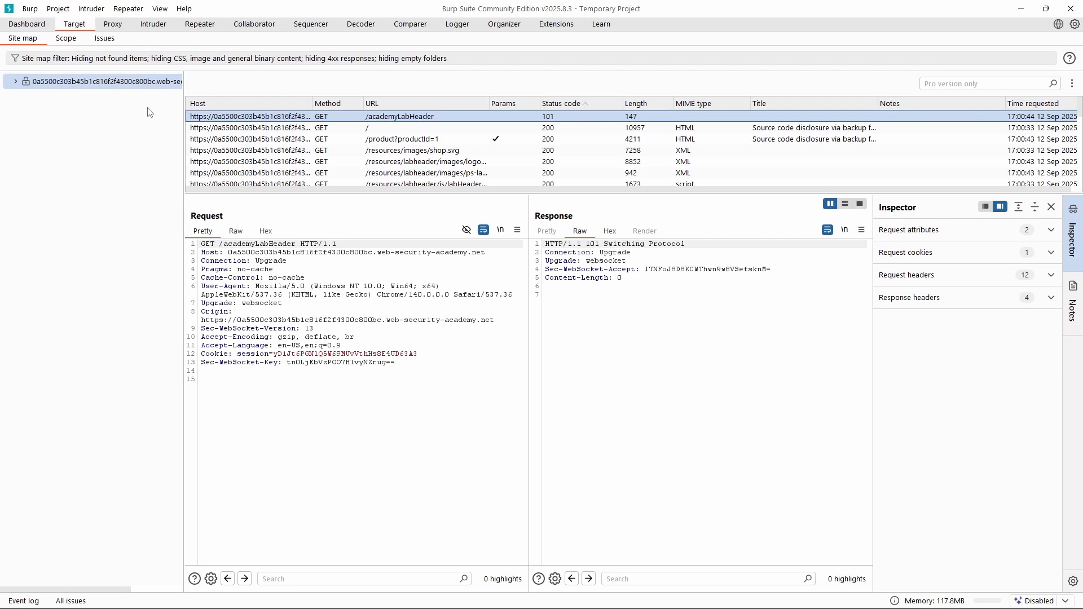
left_click(15, 83)
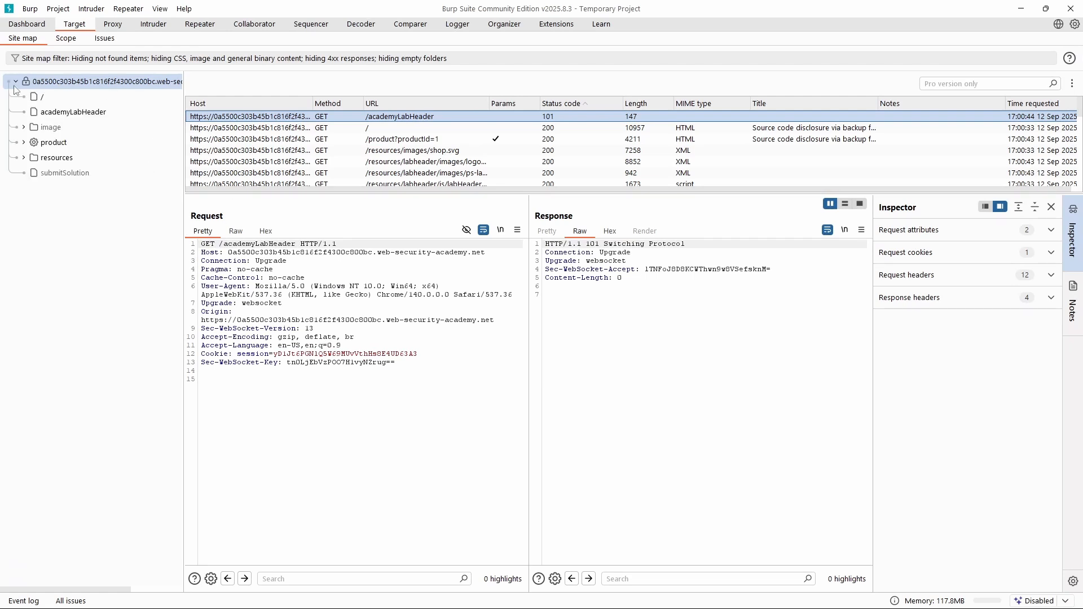
left_click(41, 98)
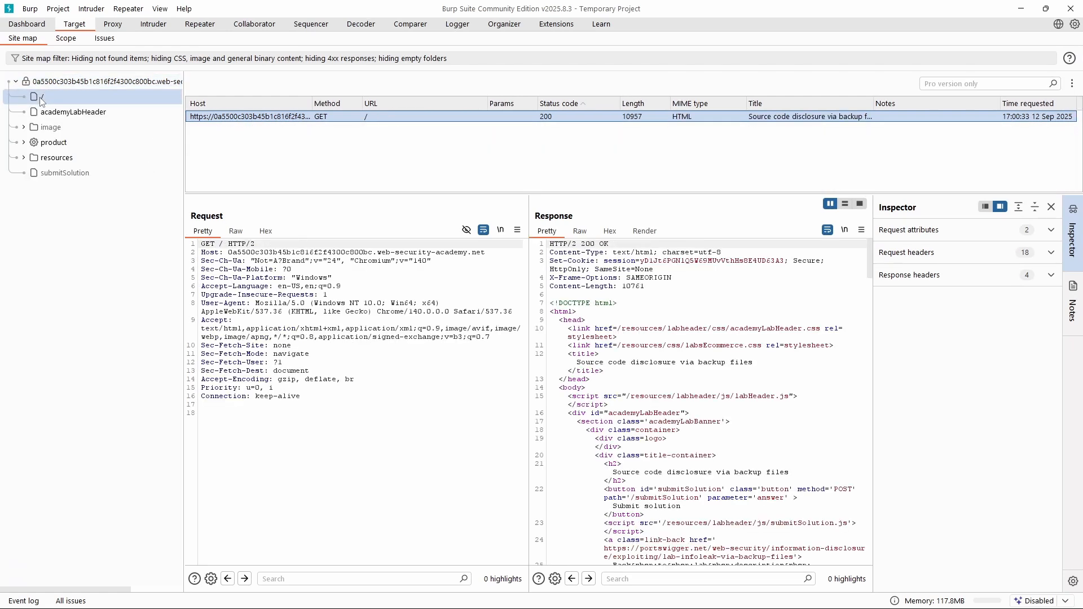
left_click(62, 113)
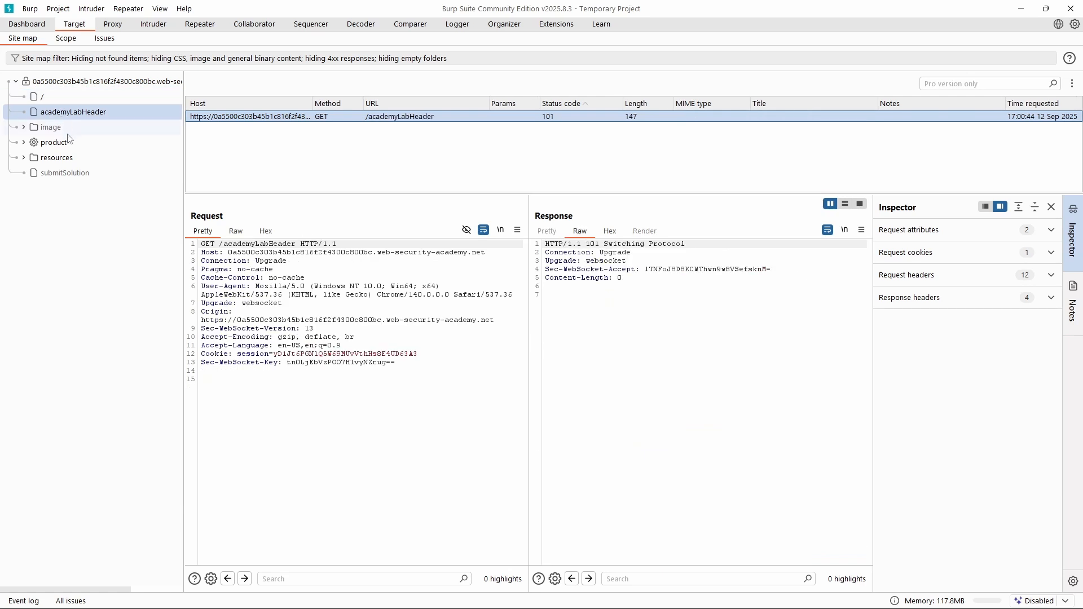
Expand the image folder and its productcatalog subfolder in the site map to examine their contents.
left_click(58, 131)
left_click(24, 127)
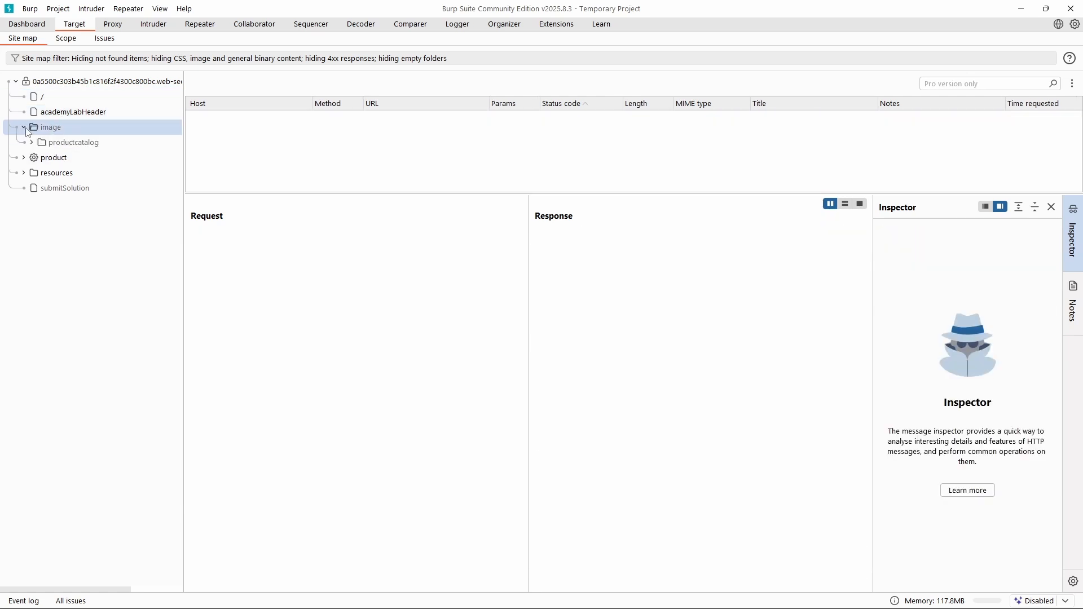
left_click(32, 143)
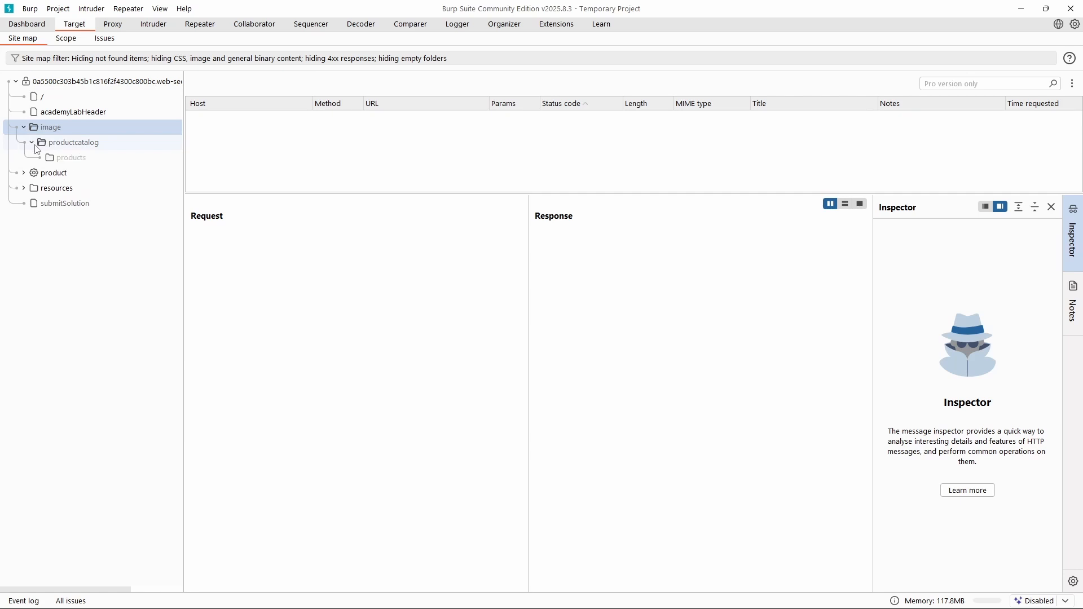
left_click(51, 155)
left_click(49, 145)
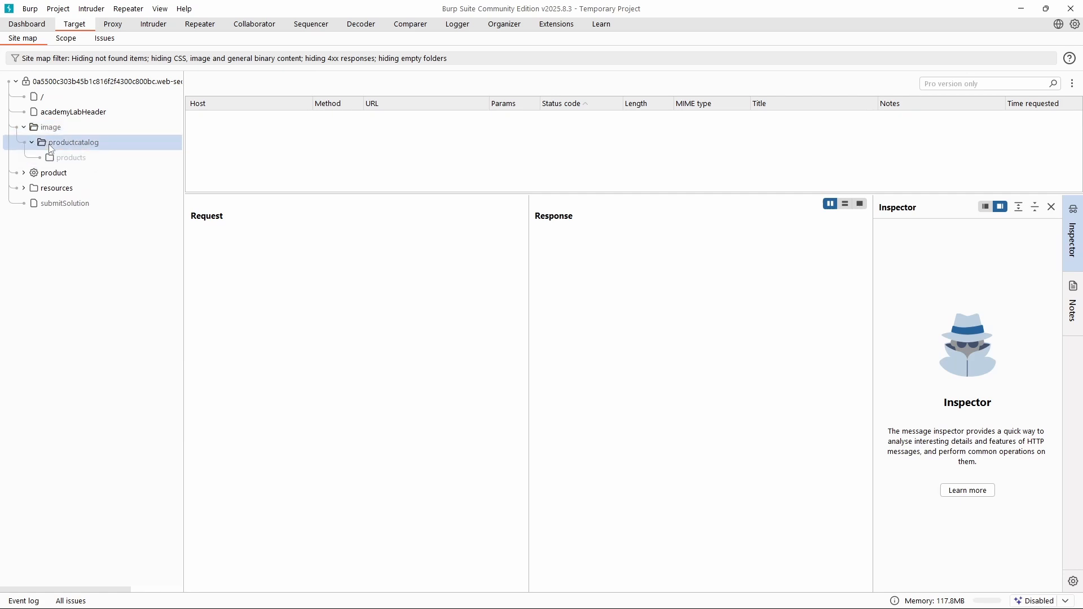
Expand the product node, the resources folder and its images subfolder in the site map.
left_click(24, 173)
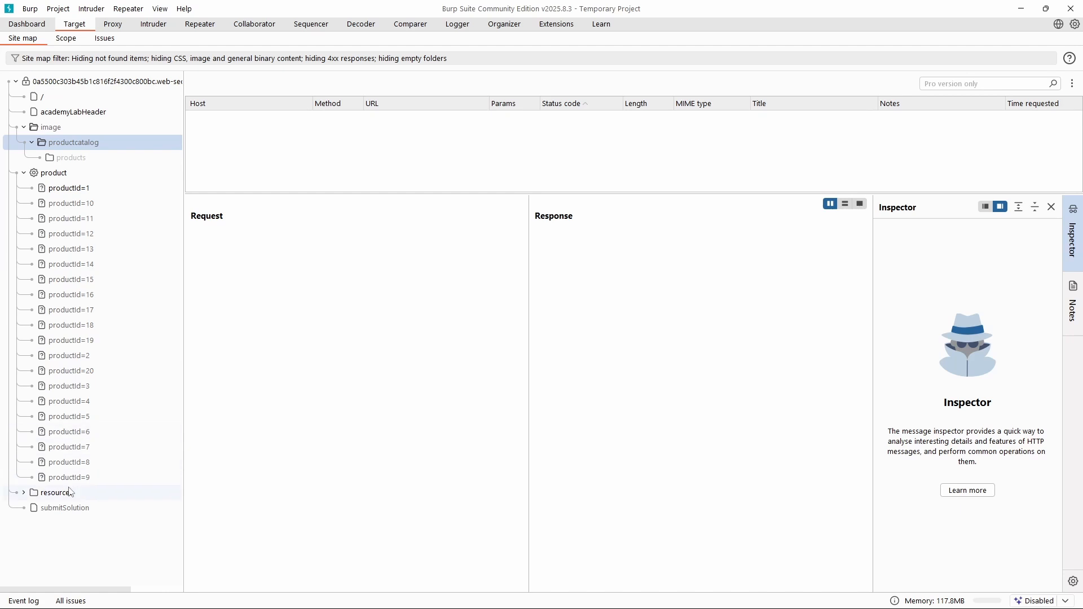
left_click(24, 494)
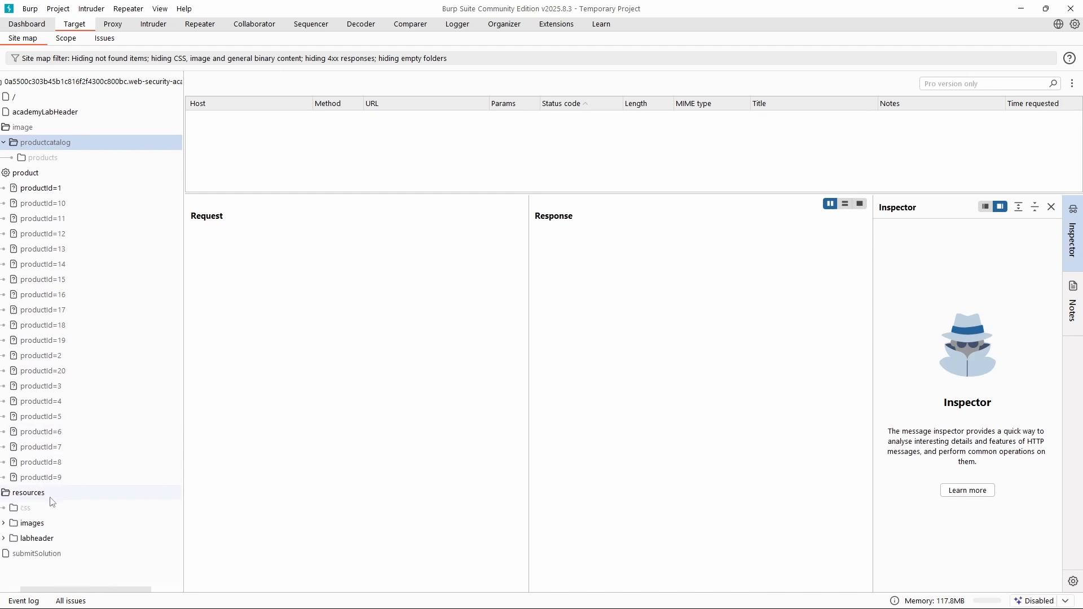
left_click(34, 522)
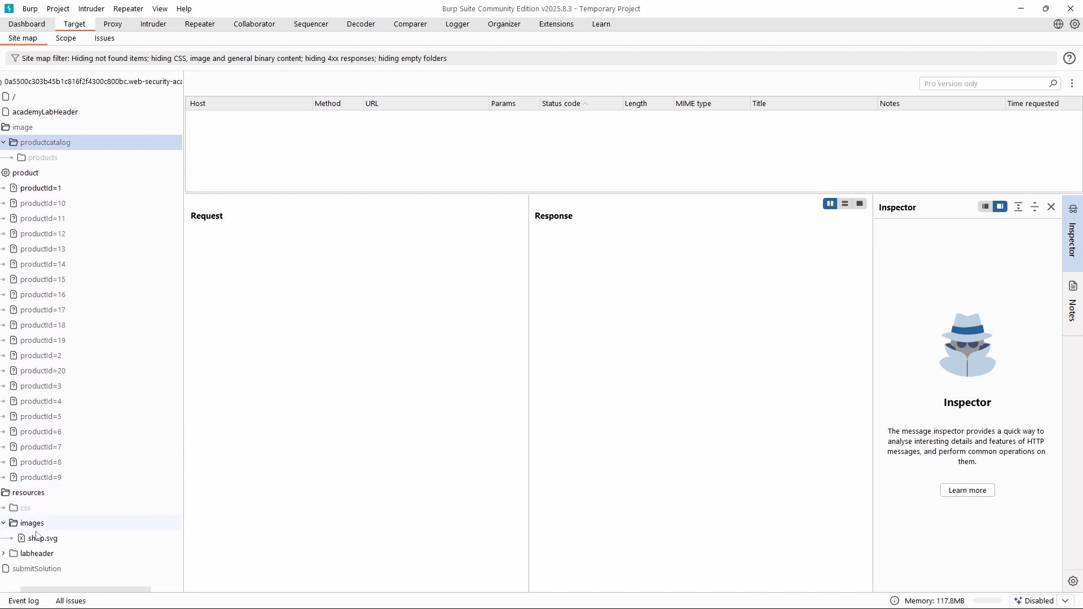
Expand the labheader folder and its images and js subfolders in the site map, and inspect labHeader.js.
left_click(33, 554)
left_click(33, 554)
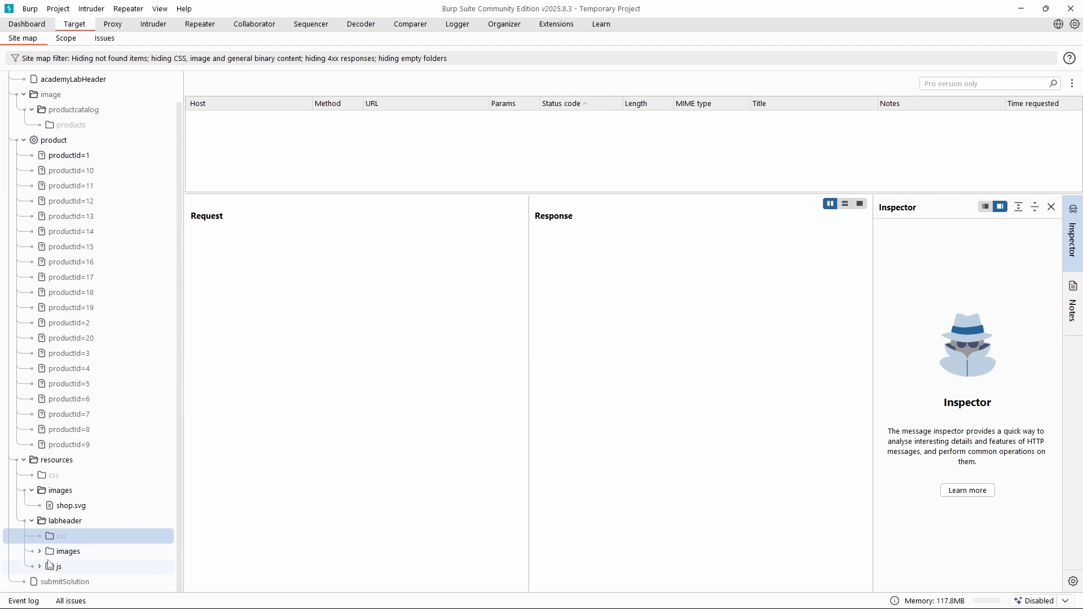
left_click(39, 556)
left_click(40, 565)
left_click(40, 564)
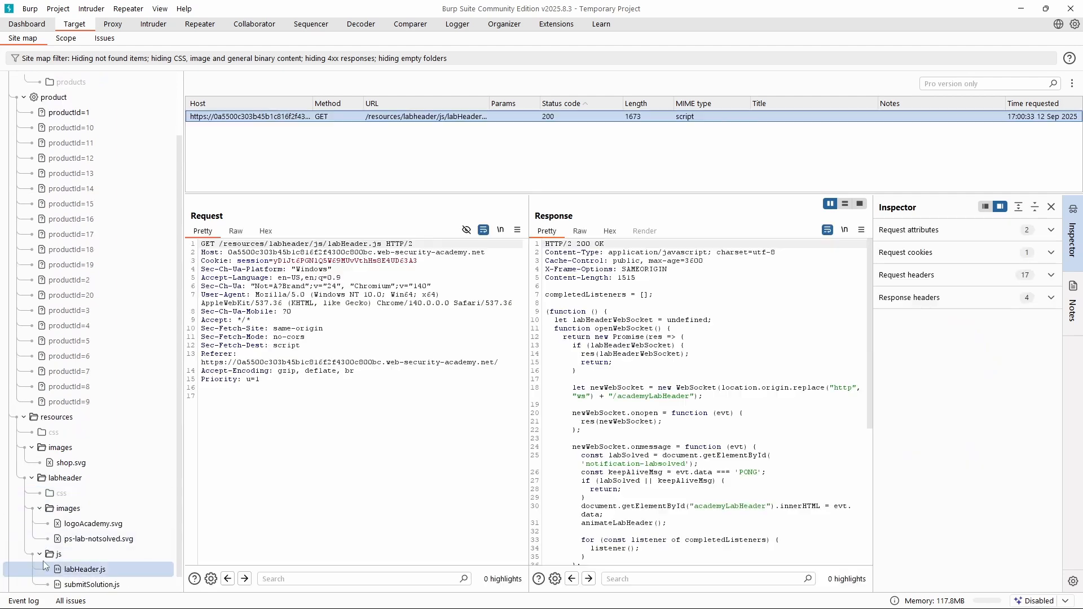
scroll(41, 560, "down", 1)
scroll(44, 548, "up", 3)
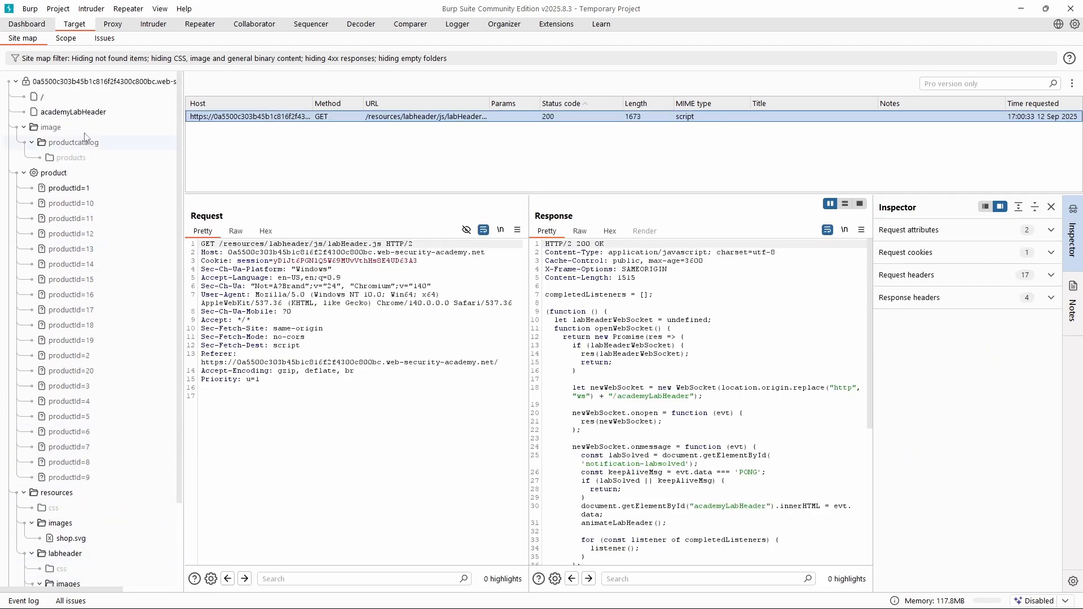
Select the lab host in the site map and collapse its product, image and resources branches.
left_click(77, 86)
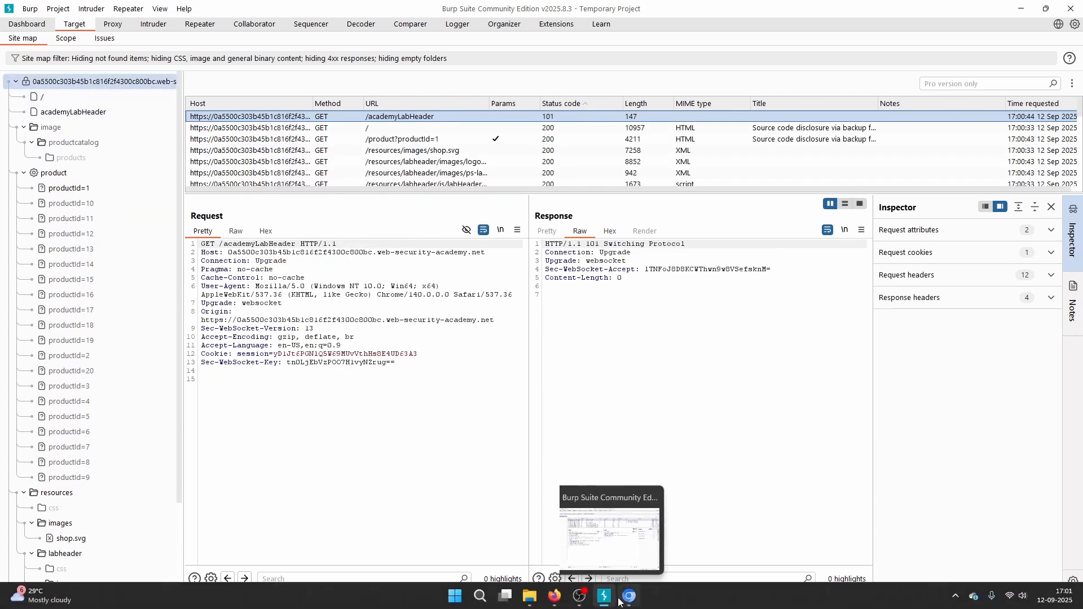
left_click(627, 602)
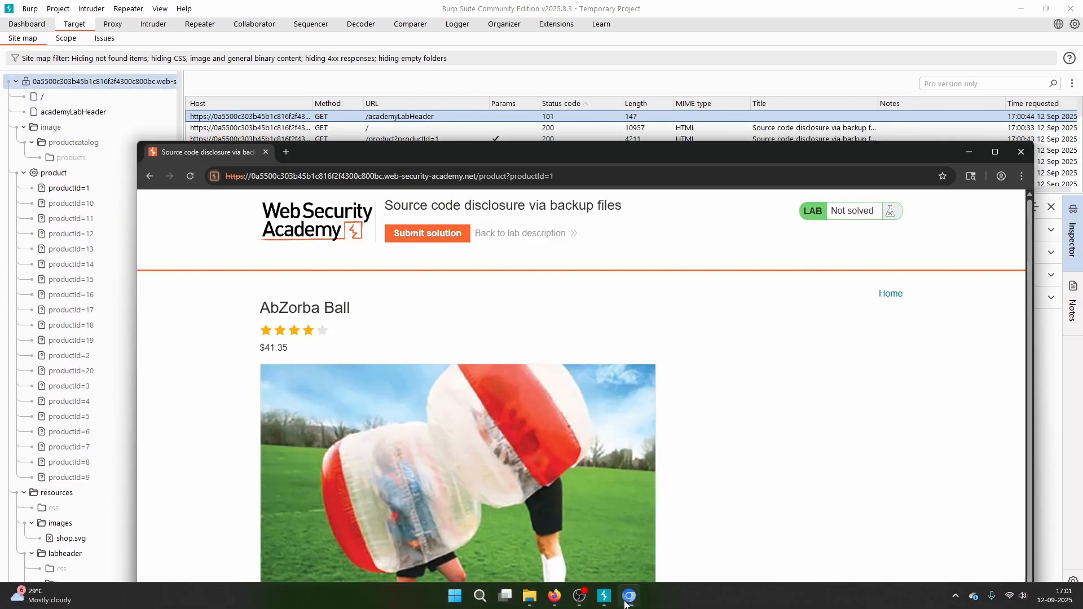
left_click(627, 602)
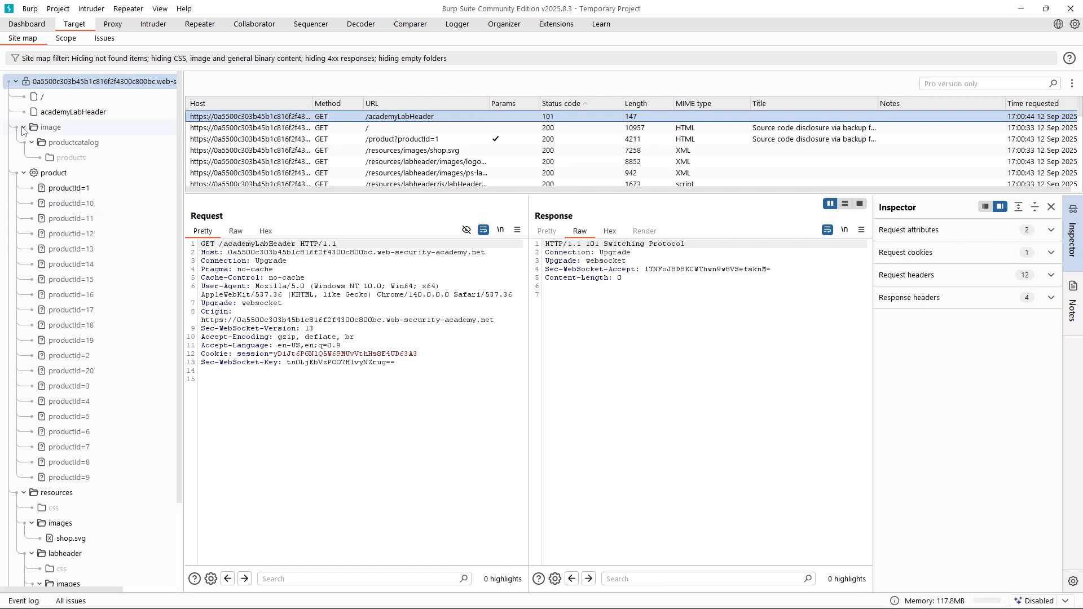
left_click(24, 172)
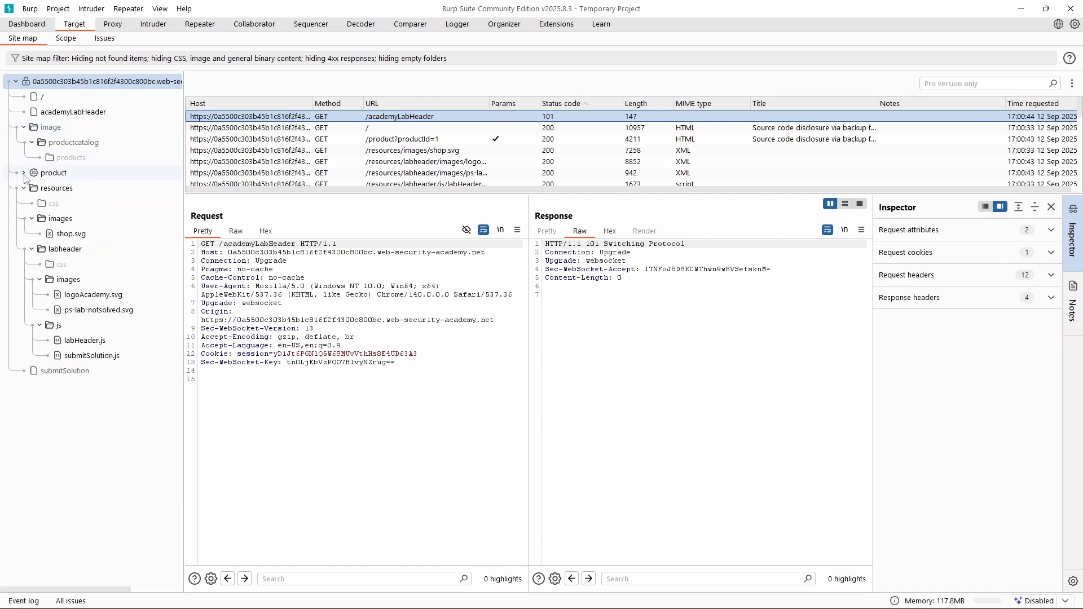
left_click(24, 127)
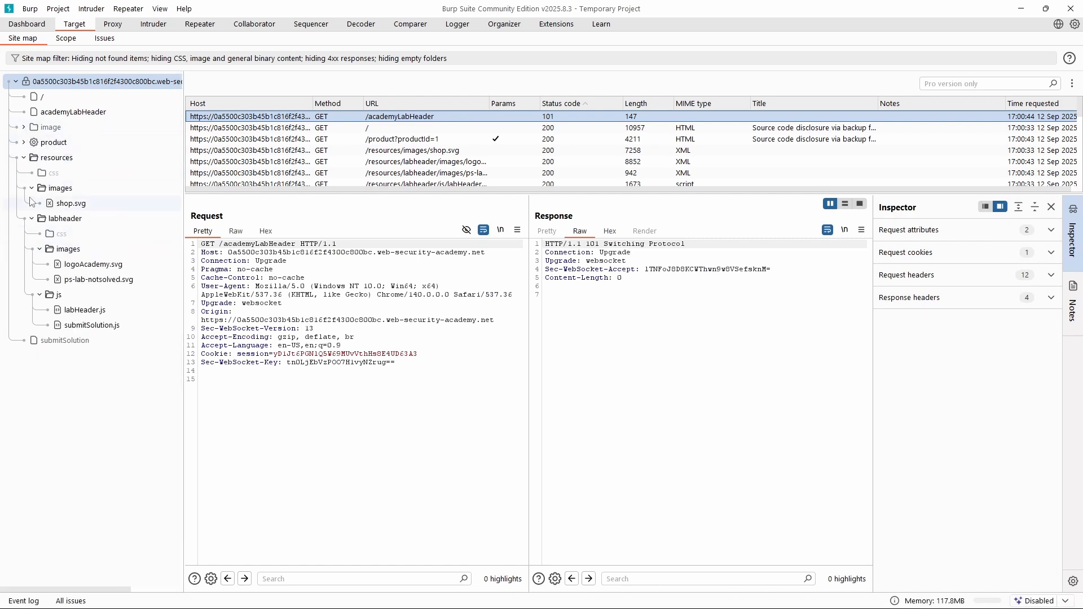
left_click(24, 157)
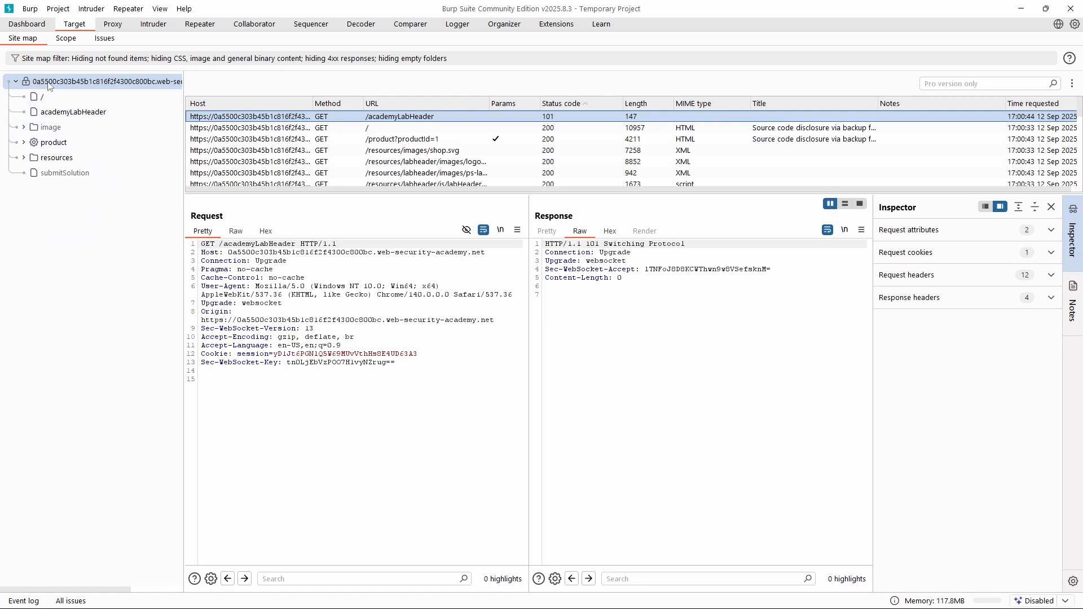
Examine the Engagement tools available for the lab host, including Discover content.
right_click(112, 83)
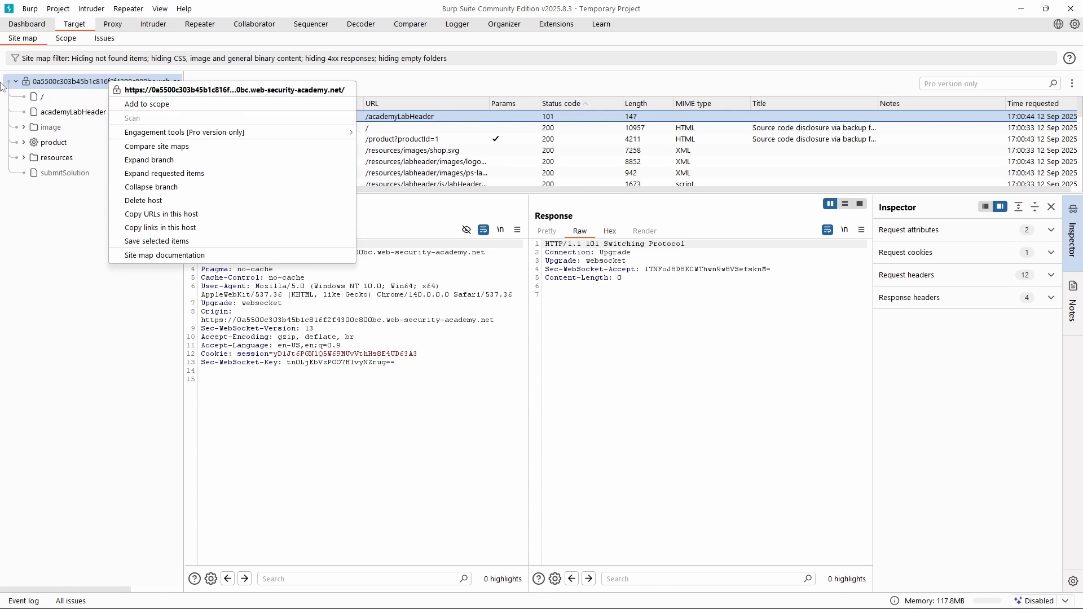
left_click(87, 319)
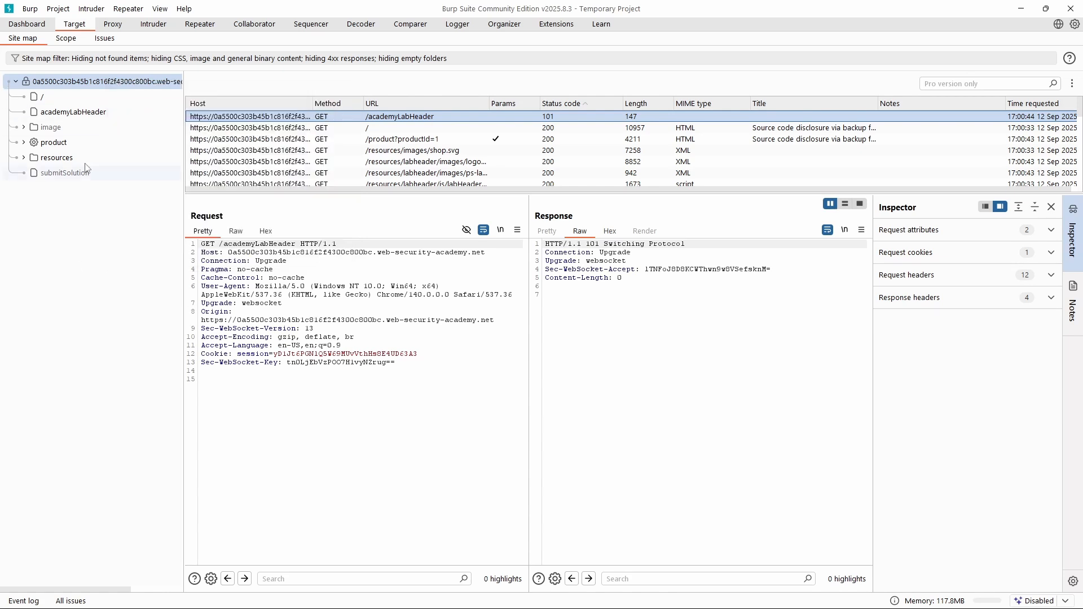
right_click(44, 89)
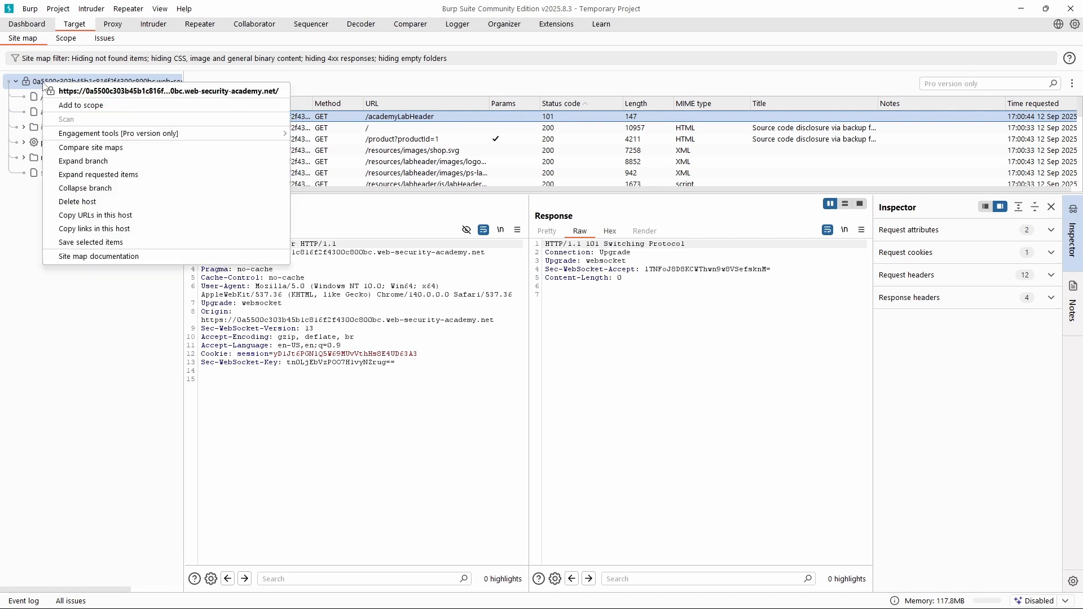
mouse_move(284, 140)
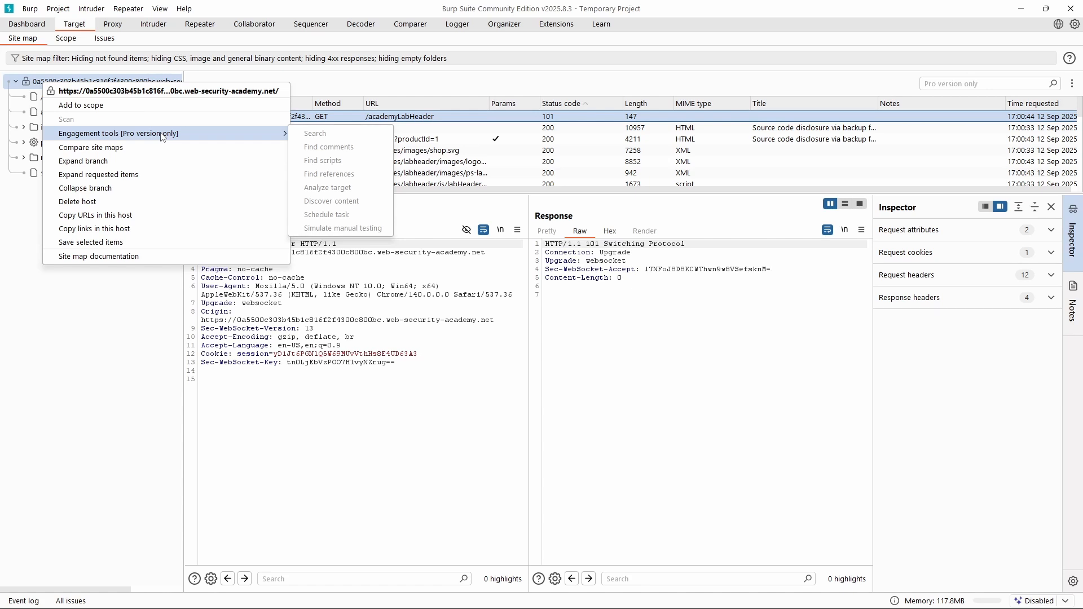
left_click(126, 363)
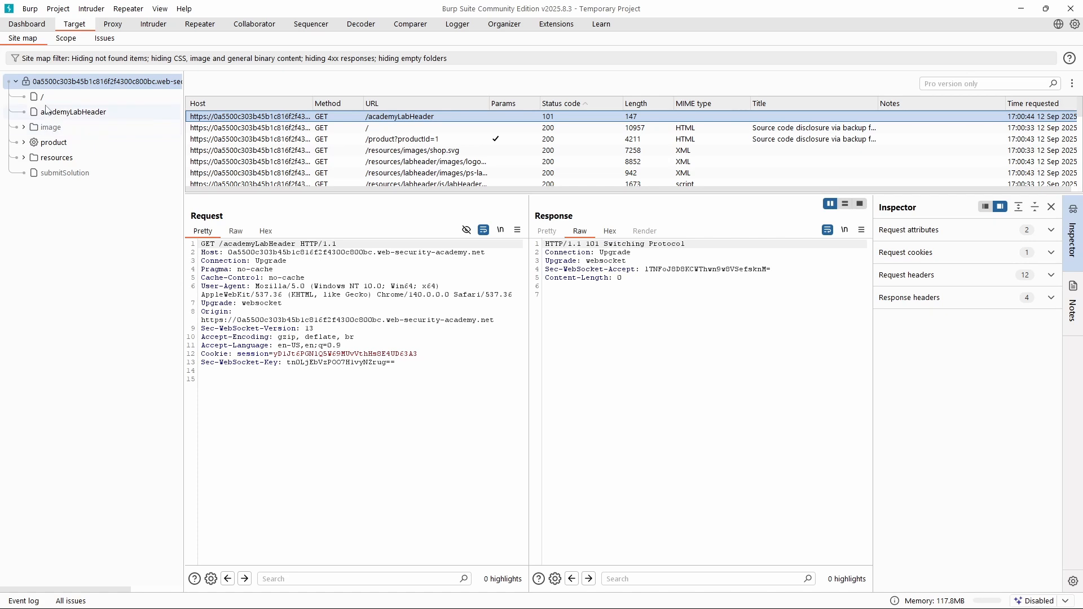
Review the image, product and resources branches again, then collapse the whole lab host in the site map.
left_click(24, 129)
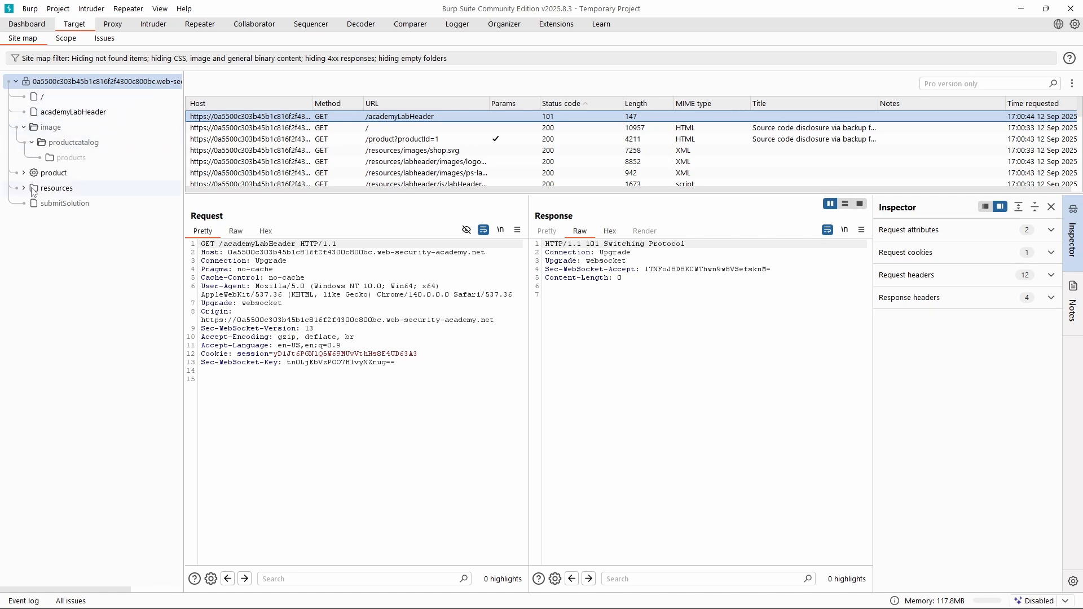
left_click(24, 176)
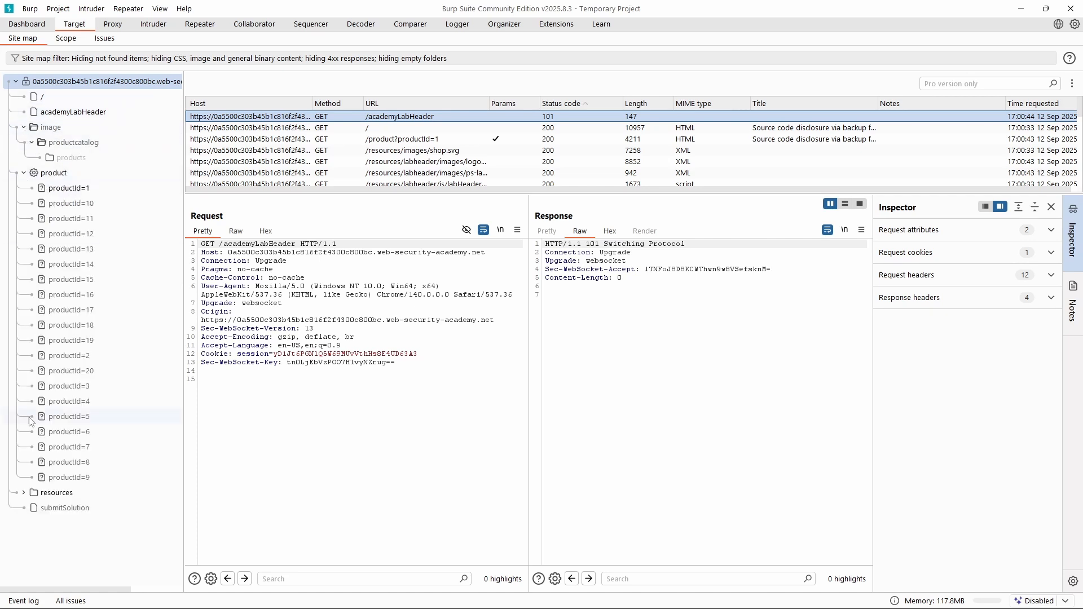
double_click(24, 494)
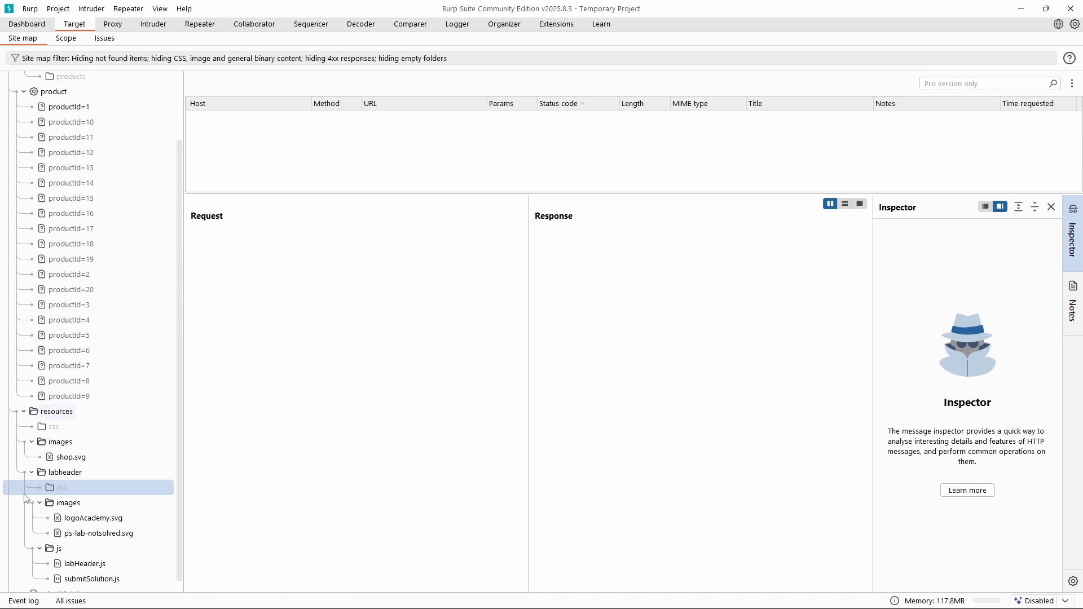
left_click(24, 411)
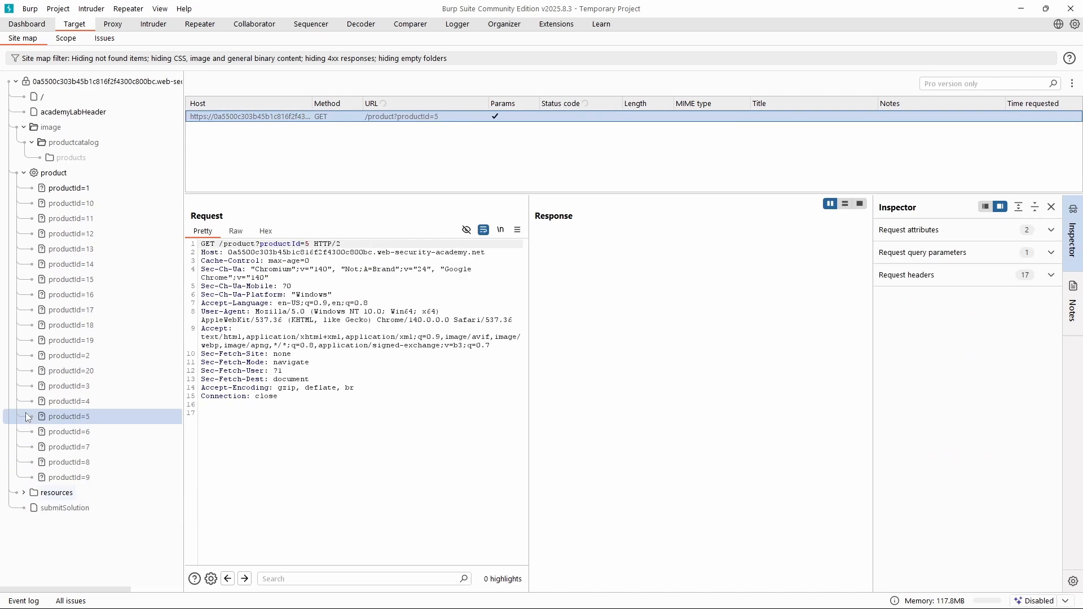
left_click(15, 81)
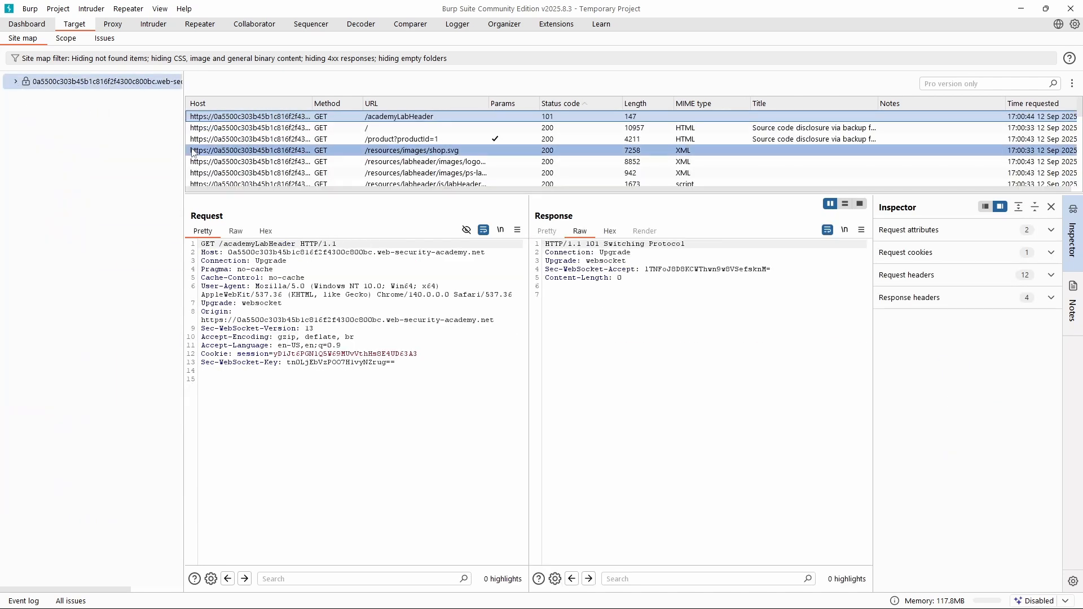
Enlarge the site map's request list and review the entries recorded for the lab host.
left_click_drag(243, 193, 242, 351)
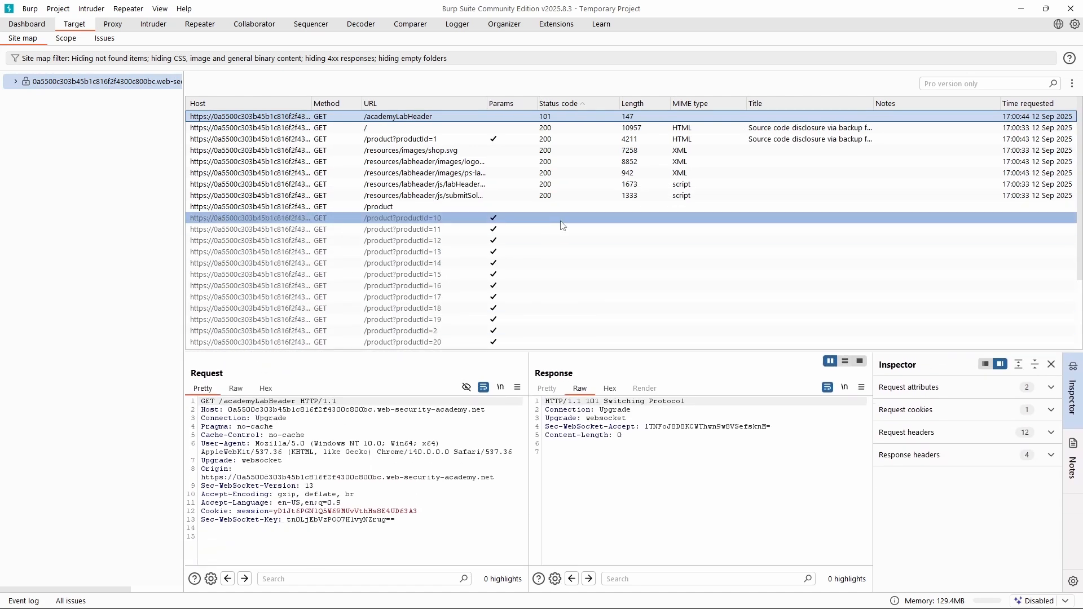
scroll(559, 226, "down", 3)
scroll(530, 240, "up", 3)
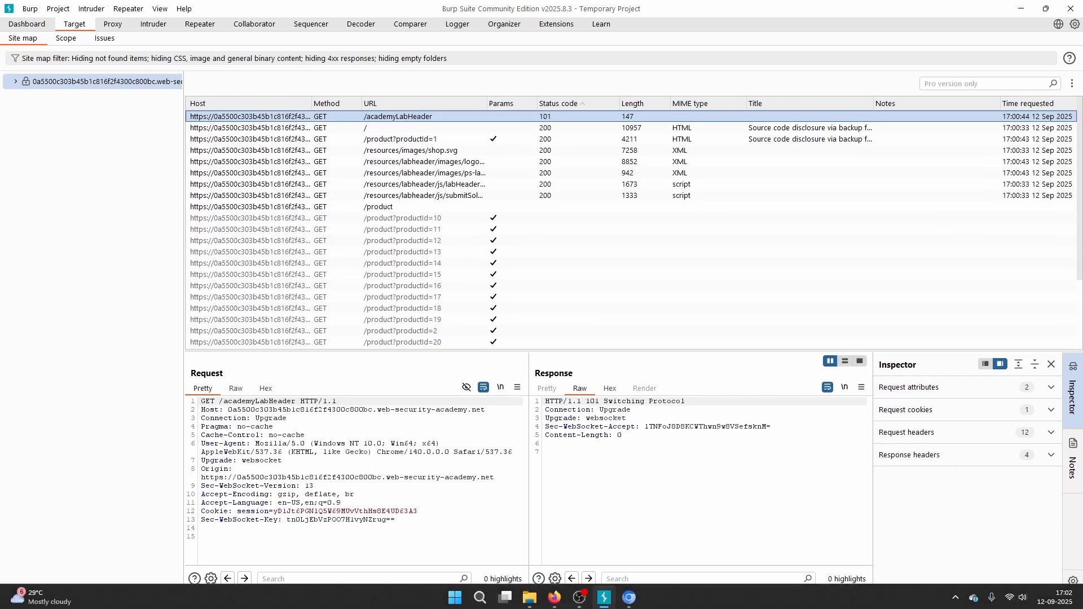
Switch to the lab shop in Firefox and open the details of the Giant Pillow Thing product.
mouse_move(634, 597)
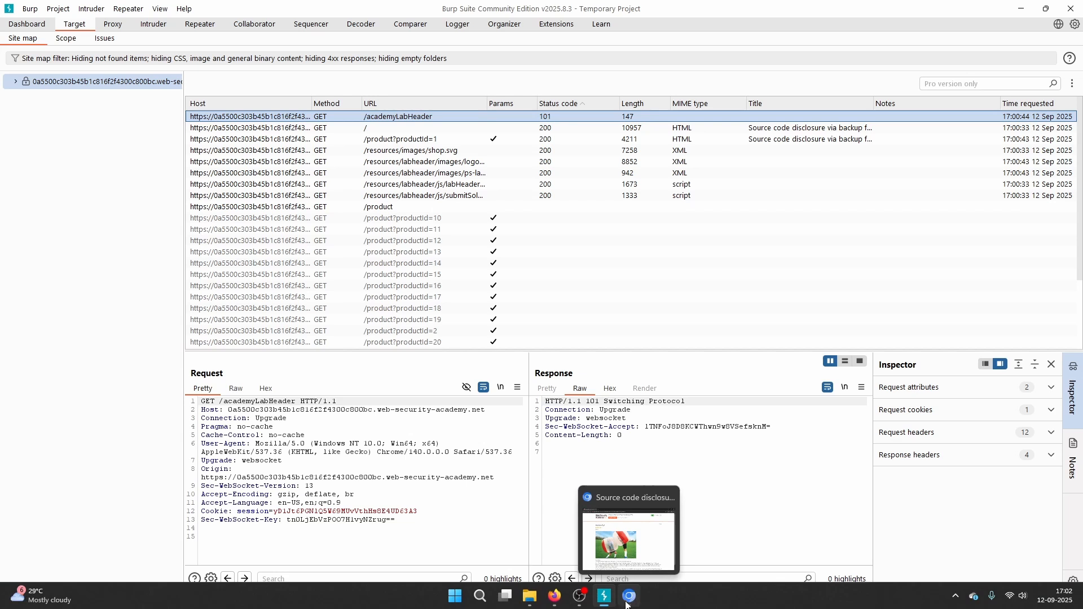
mouse_move(554, 596)
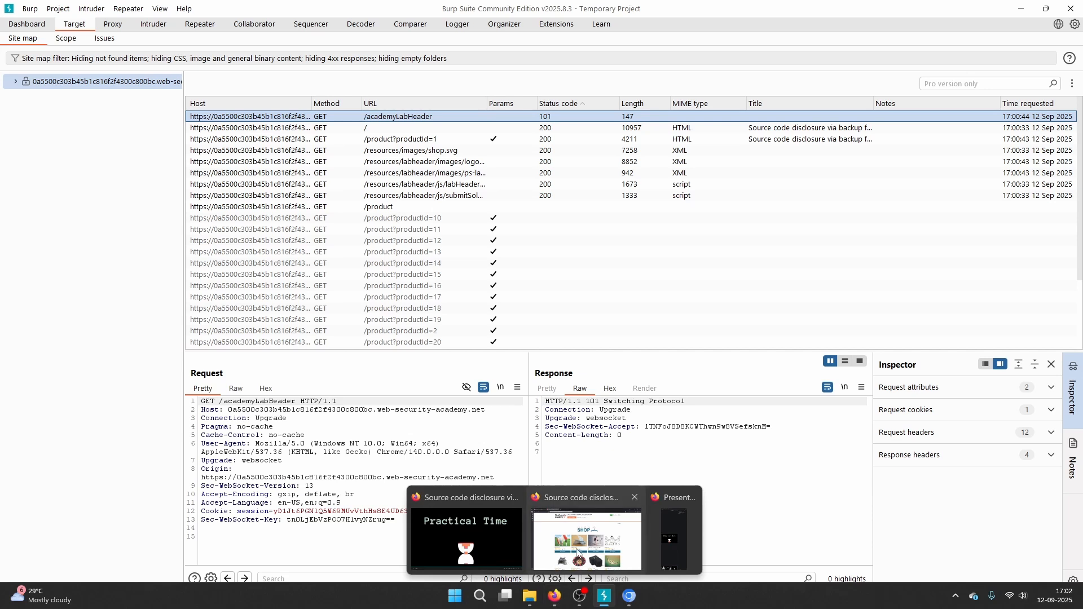
left_click(579, 554)
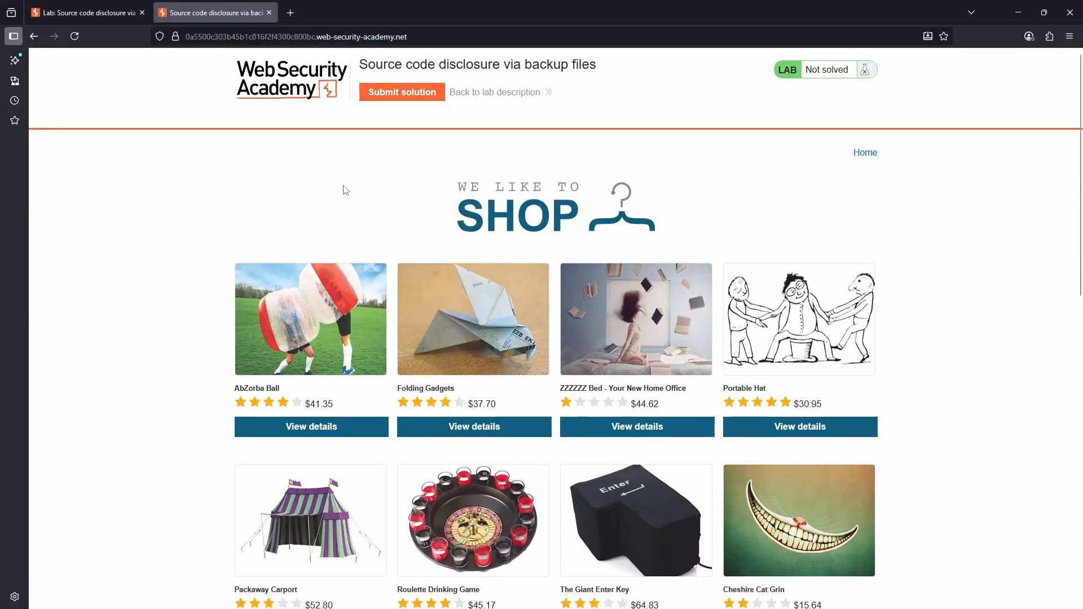
scroll(393, 299, "down", 5)
scroll(393, 300, "down", 7)
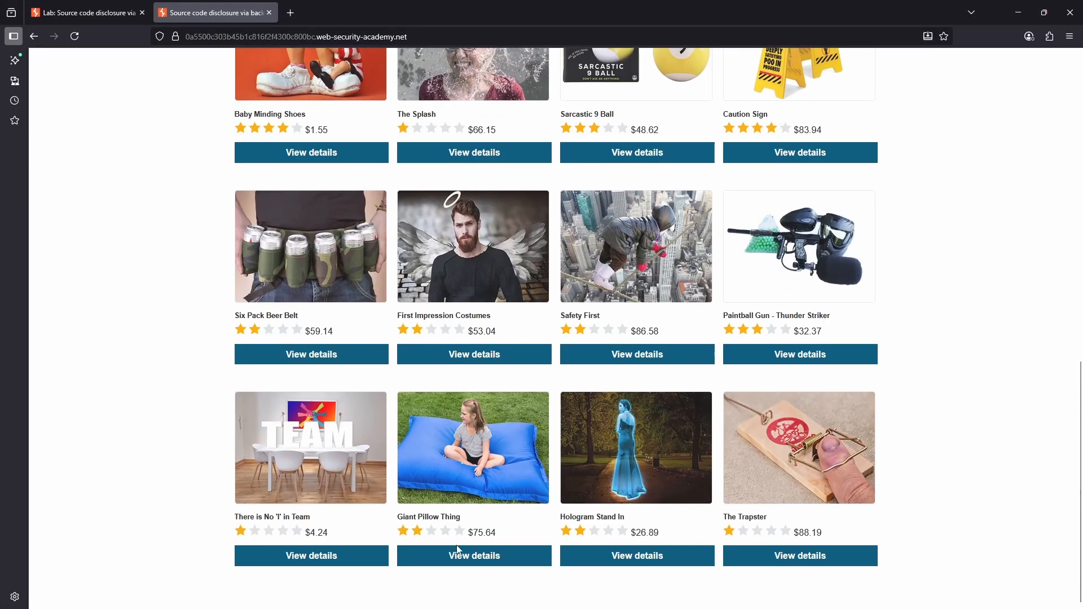
left_click(457, 556)
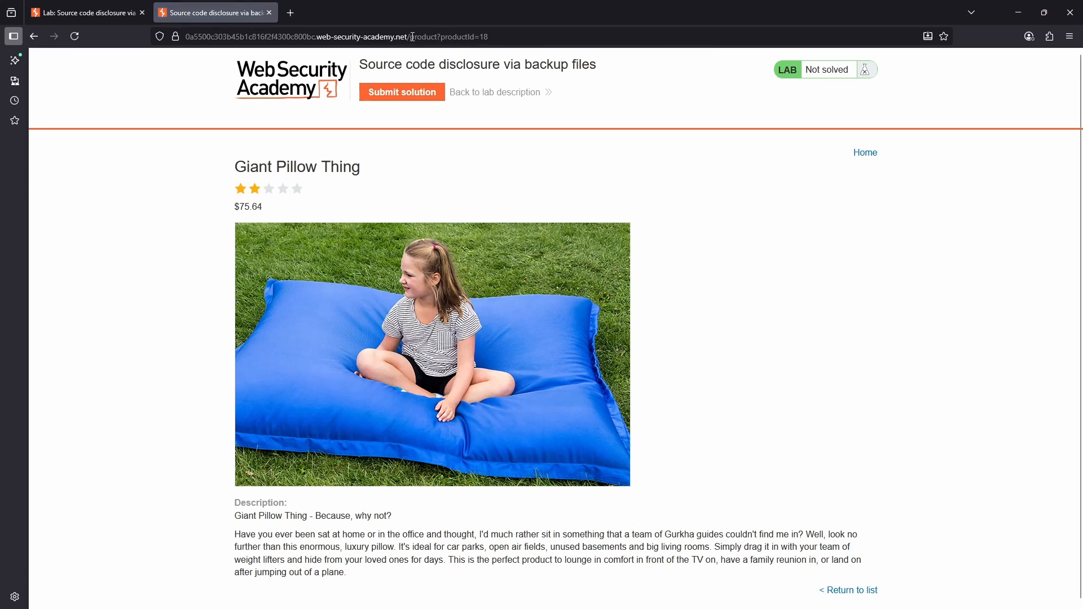
Replace the product path in the lab address with robots.txt and load it.
left_click_drag(410, 37, 508, 41)
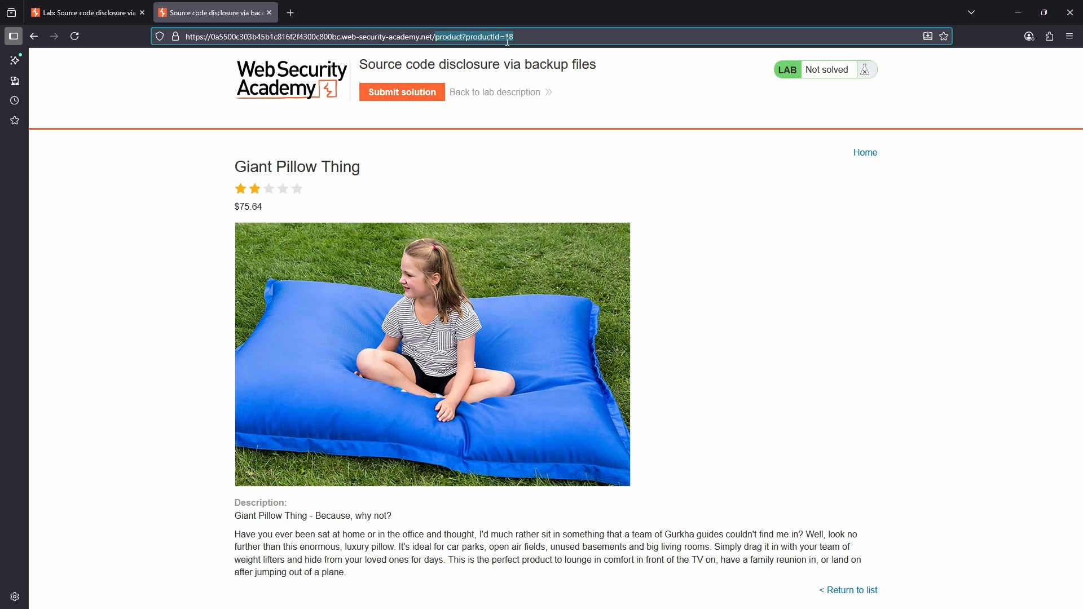
key("BackSpace")
type("r")
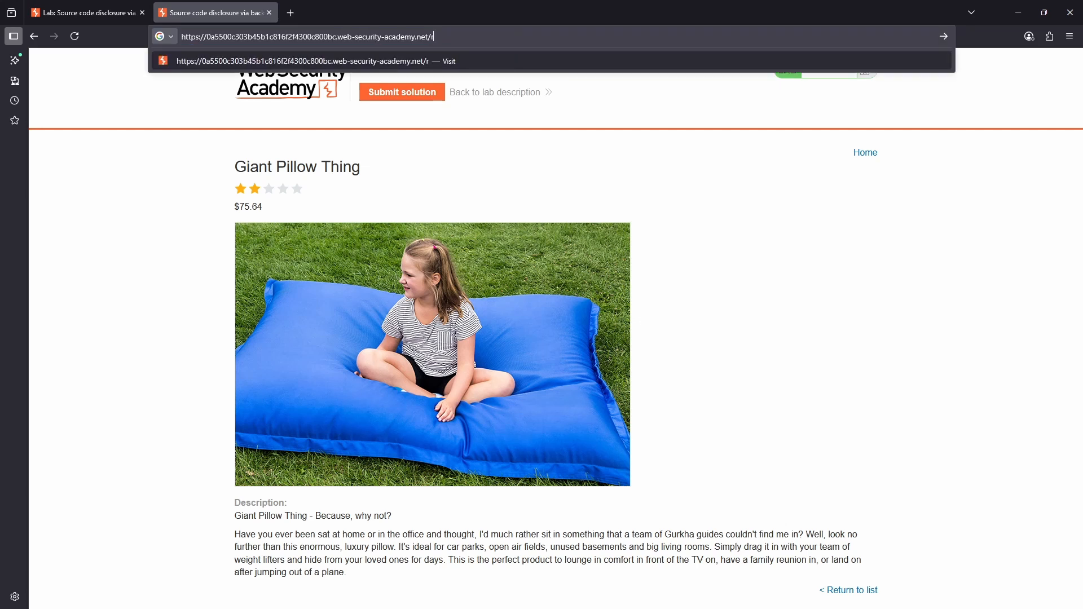
type("obots.txt")
key("Return")
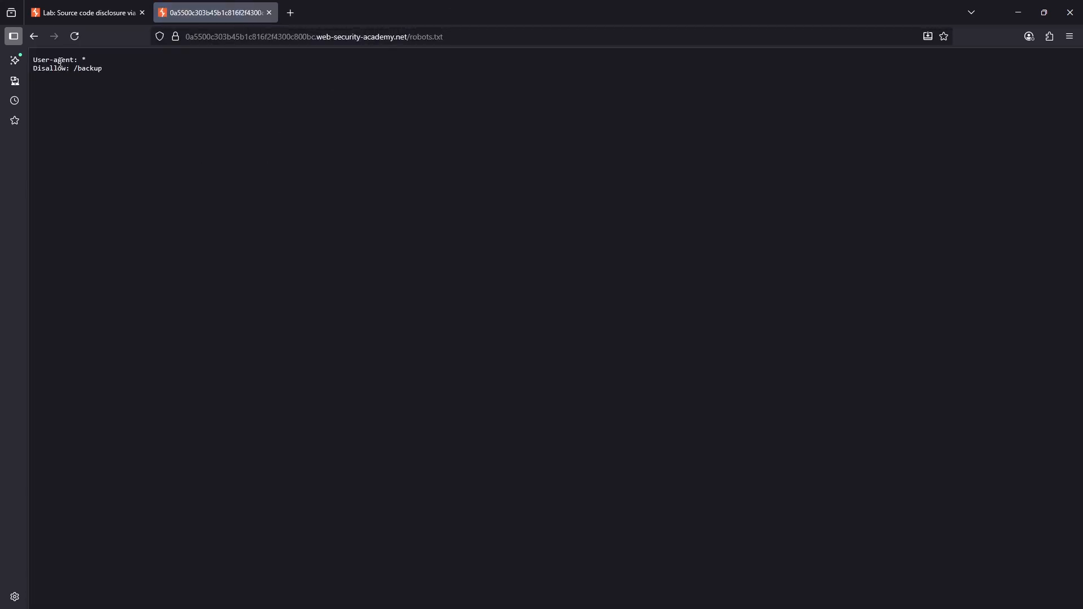
Copy the disallowed path /backup from robots.txt.
left_click_drag(51, 69, 74, 68)
right_click(83, 74)
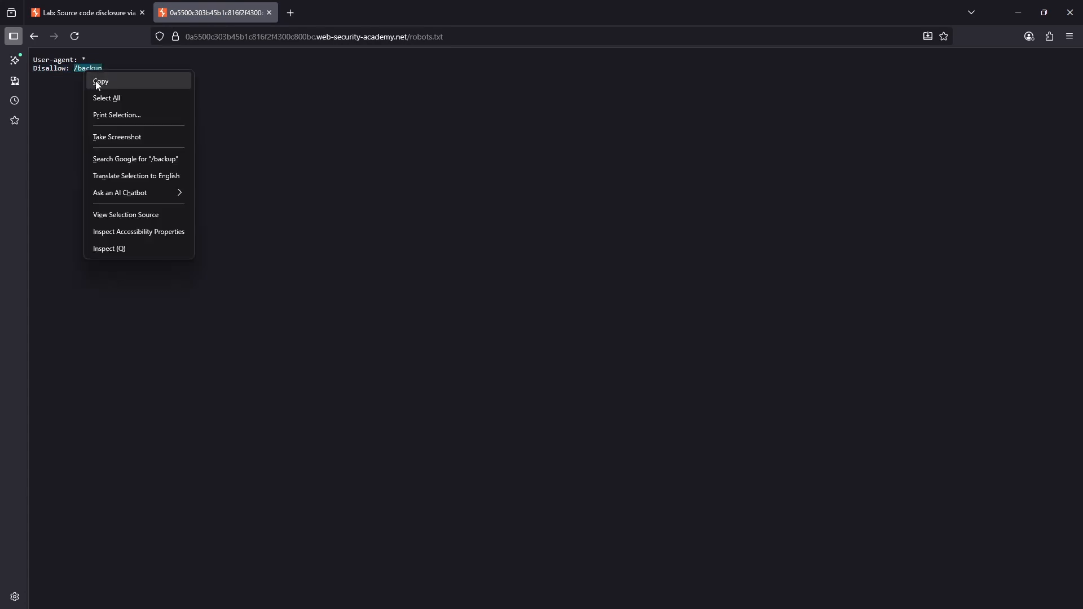
left_click(95, 80)
Switch to Burp's browser, try loading the product page address with /backup appended, and move the window lower over the site map.
left_click(604, 596)
left_click(629, 596)
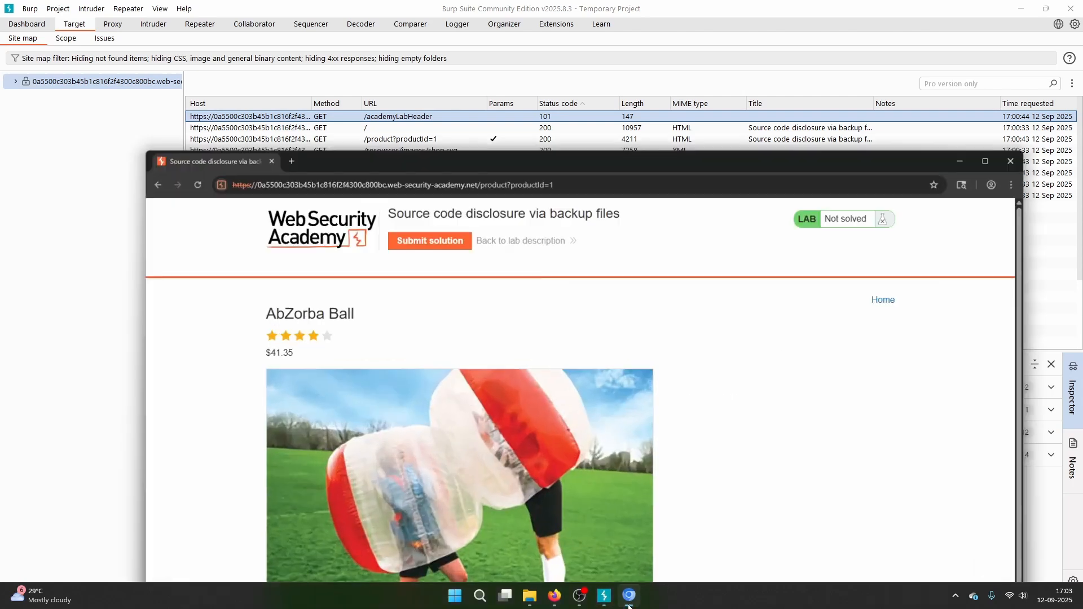
left_click(587, 179)
left_click(588, 179)
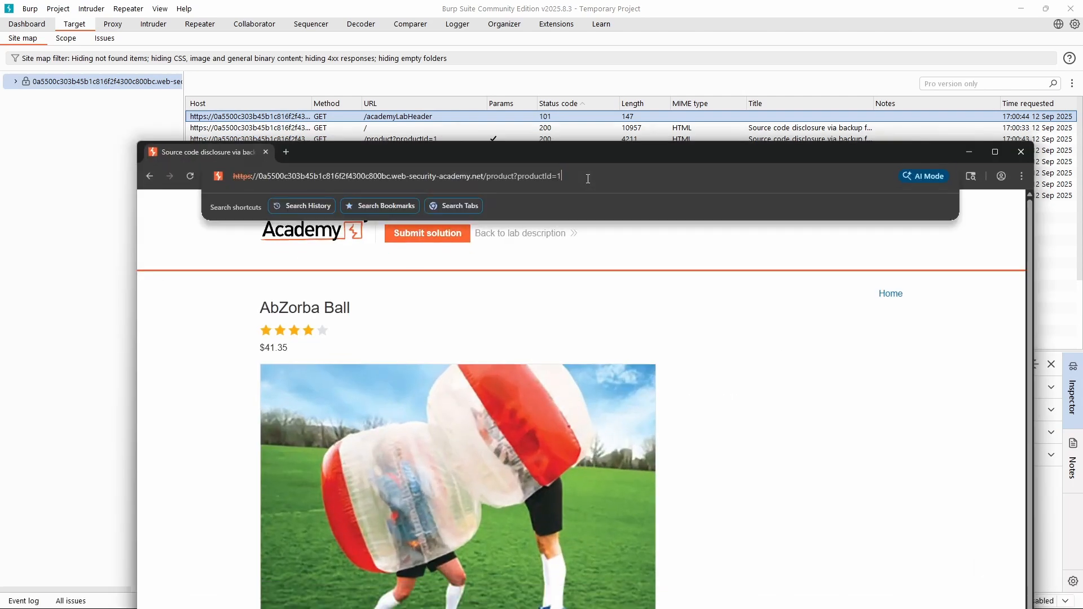
type("/backu")
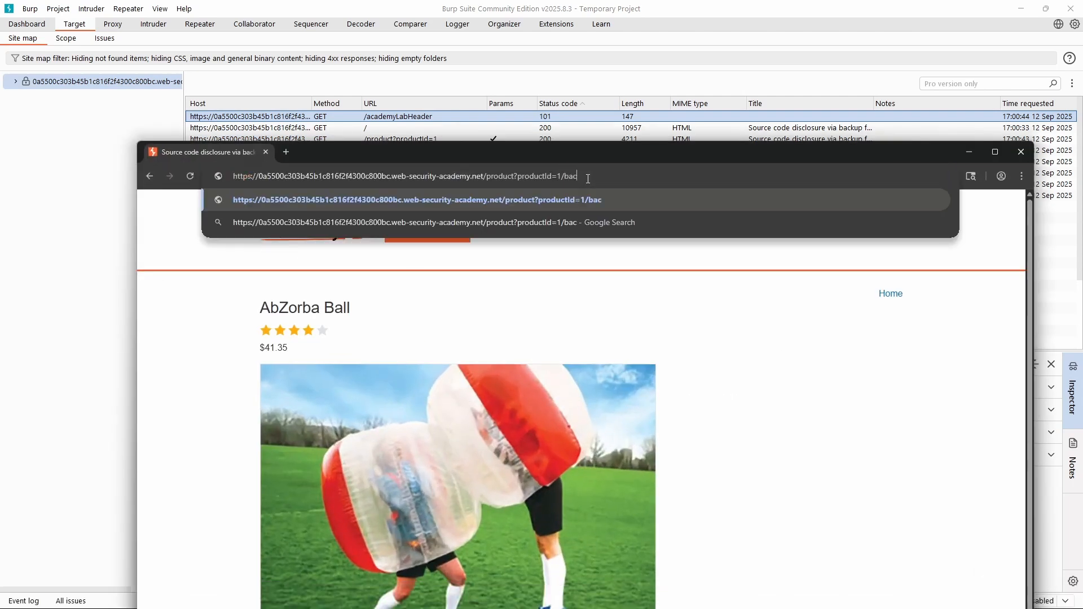
type("p")
key("Return")
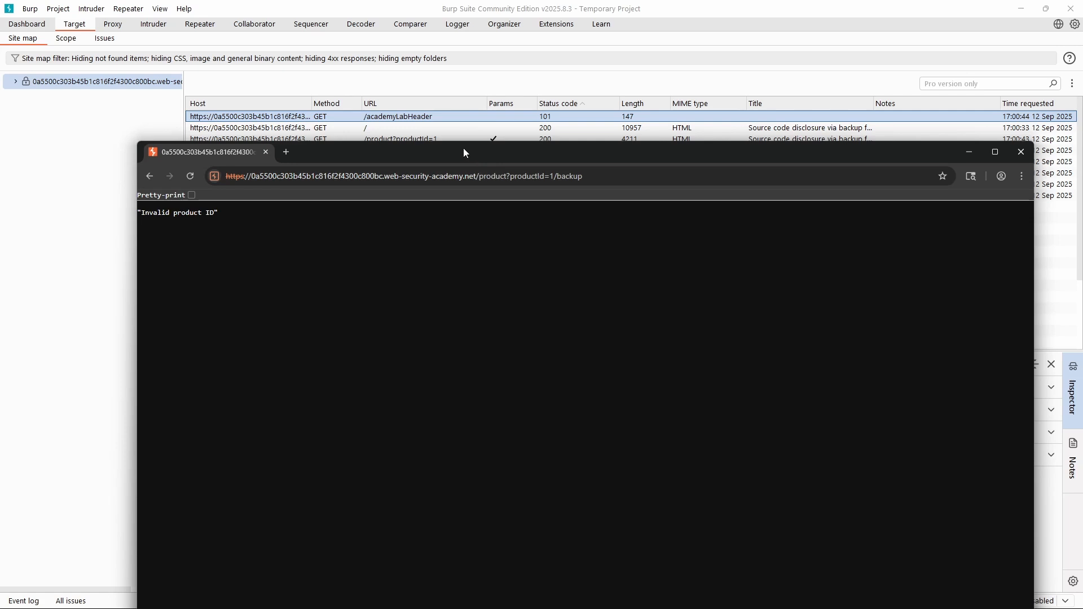
left_click_drag(463, 148, 374, 261)
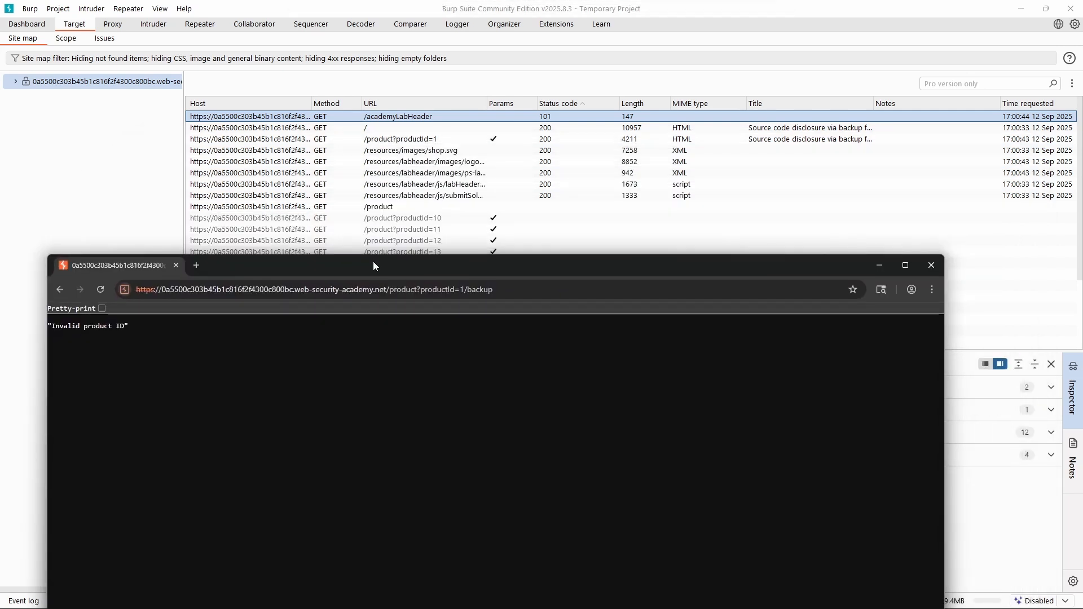
Replace the product path in the lab address with /backup and load the directory.
left_click(464, 298)
left_click_drag(501, 297, 401, 295)
key("BackSpace")
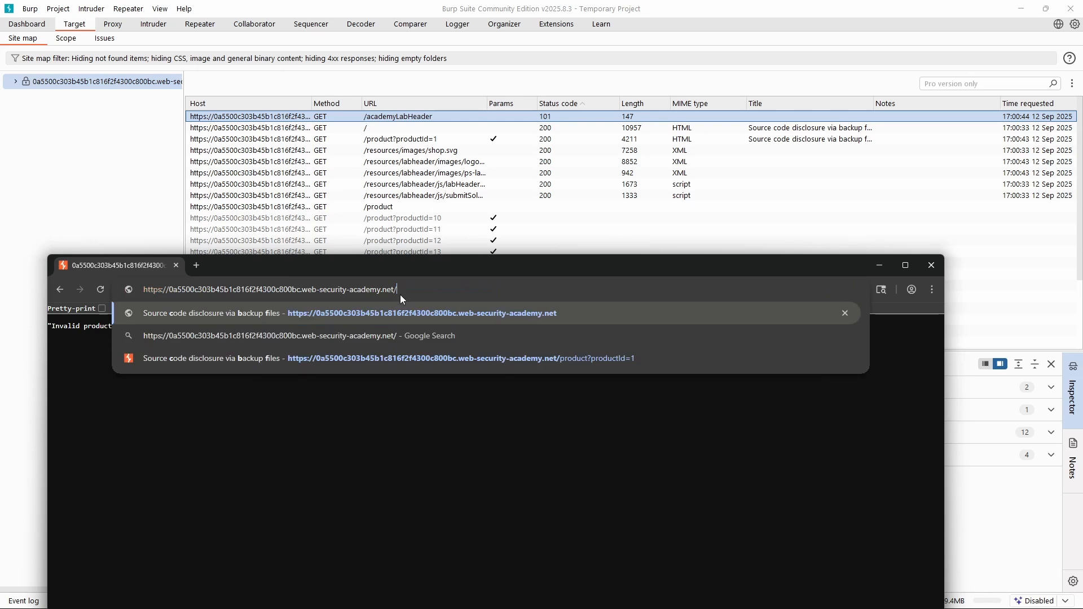
type("backup")
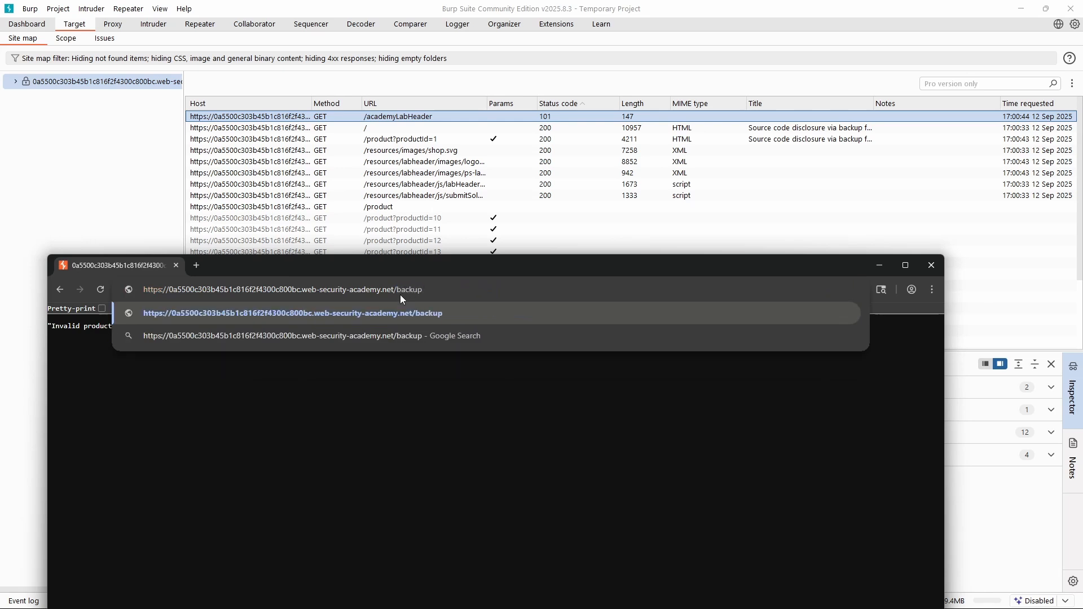
key("Return")
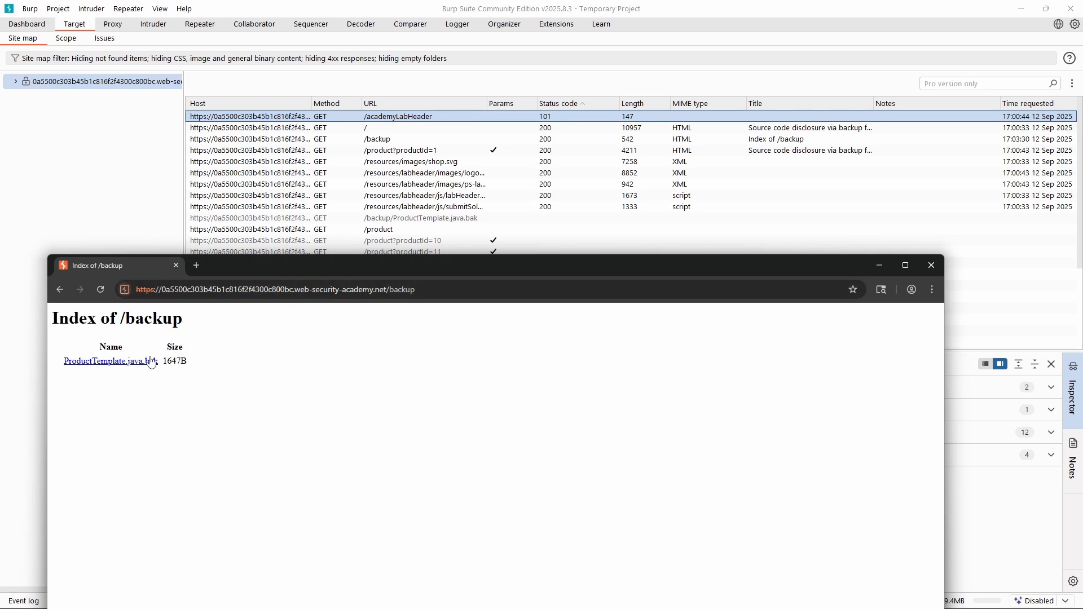
Open the ProductTemplate.java.bak file from the /backup index and reposition the browser window over the site map.
left_click_drag(278, 288, 294, 290)
double_click(291, 266)
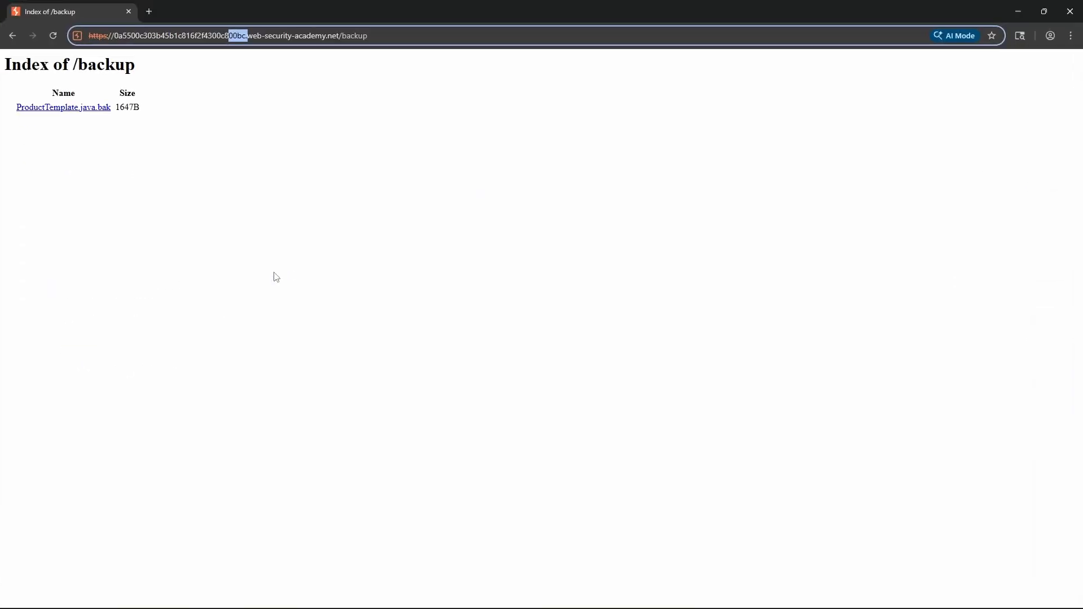
left_click_drag(589, 13, 576, 323)
left_click(443, 419)
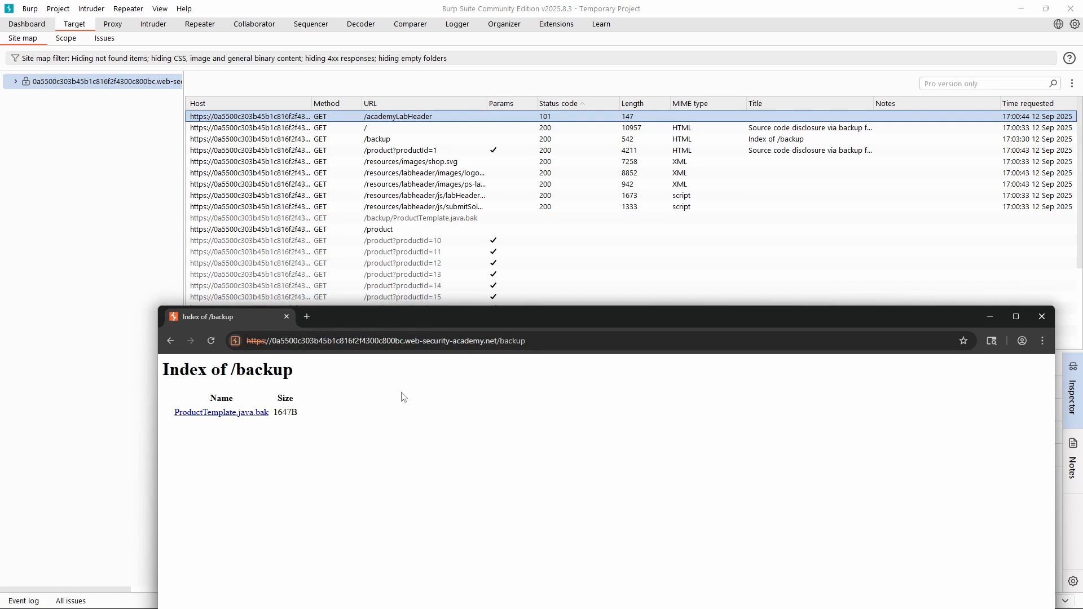
left_click_drag(497, 342, 563, 345)
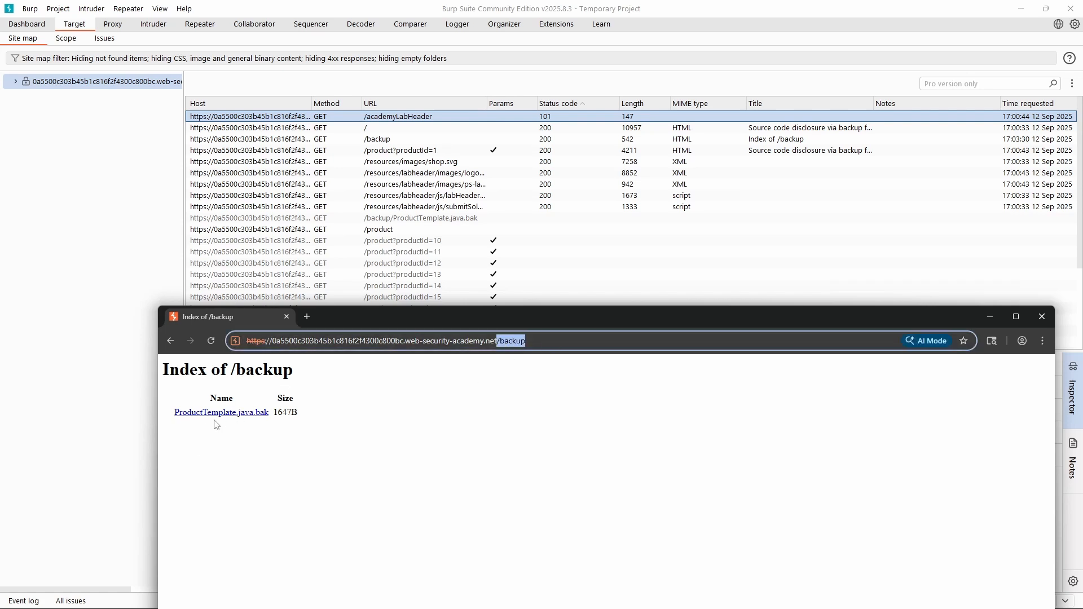
left_click_drag(384, 322, 385, 176)
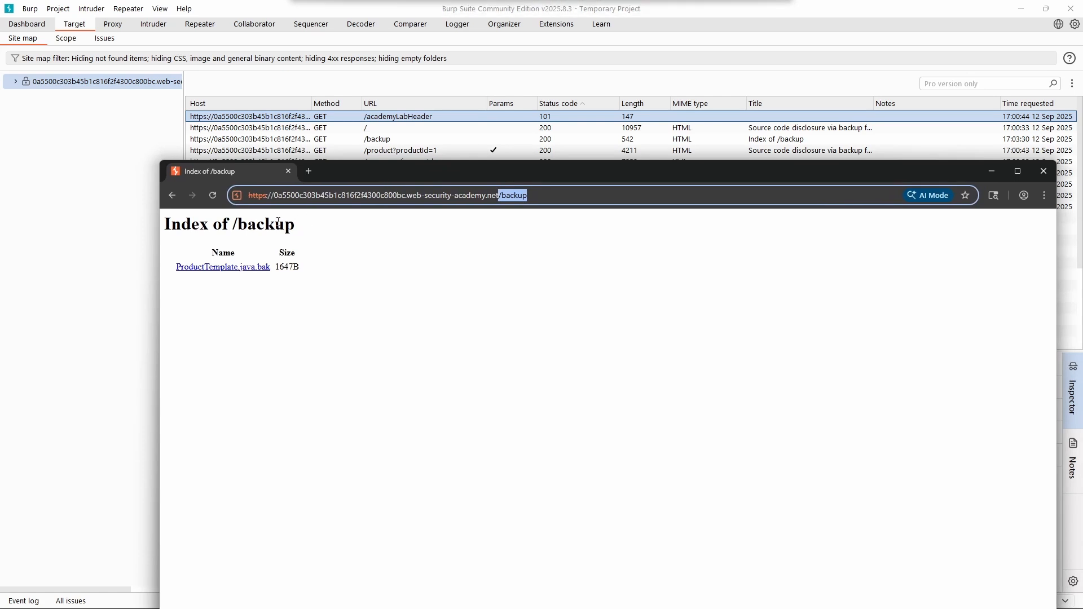
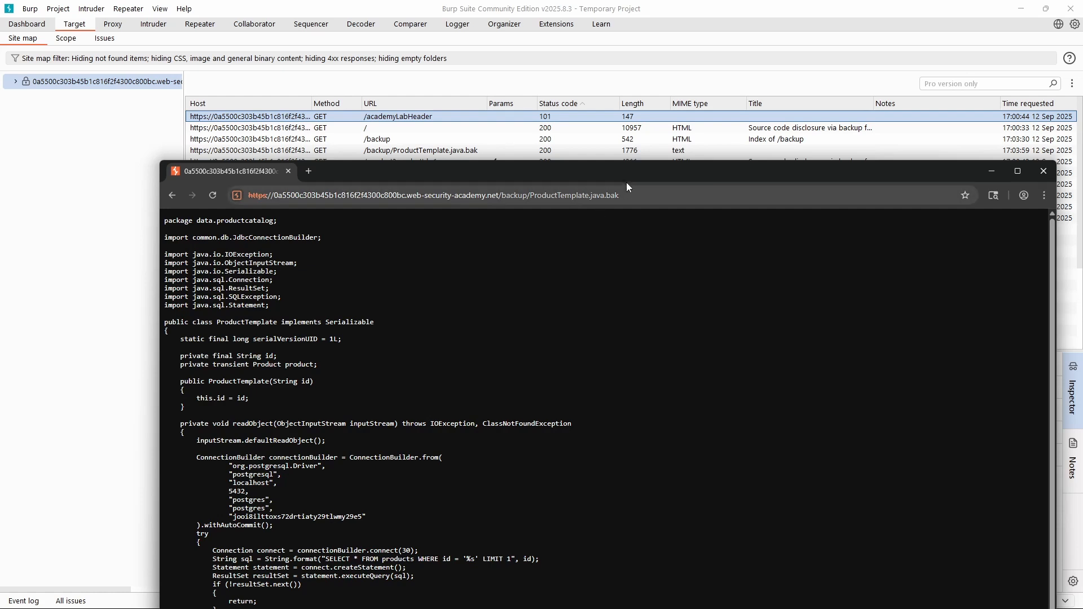
left_click_drag(625, 181, 551, 213)
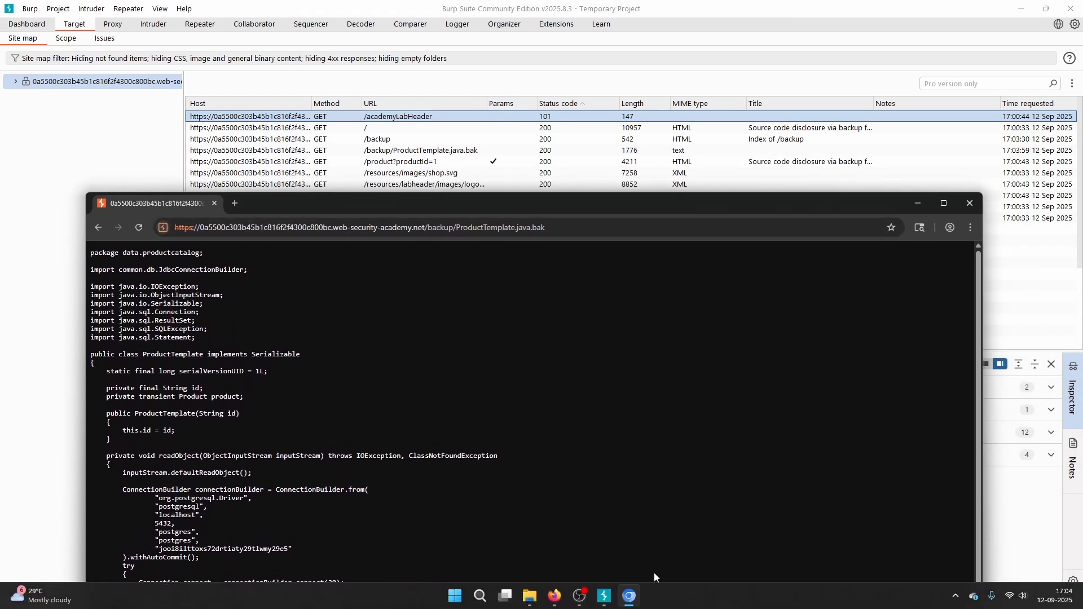
Switch to Firefox and review the lab description for which credential has to be submitted.
mouse_move(560, 581)
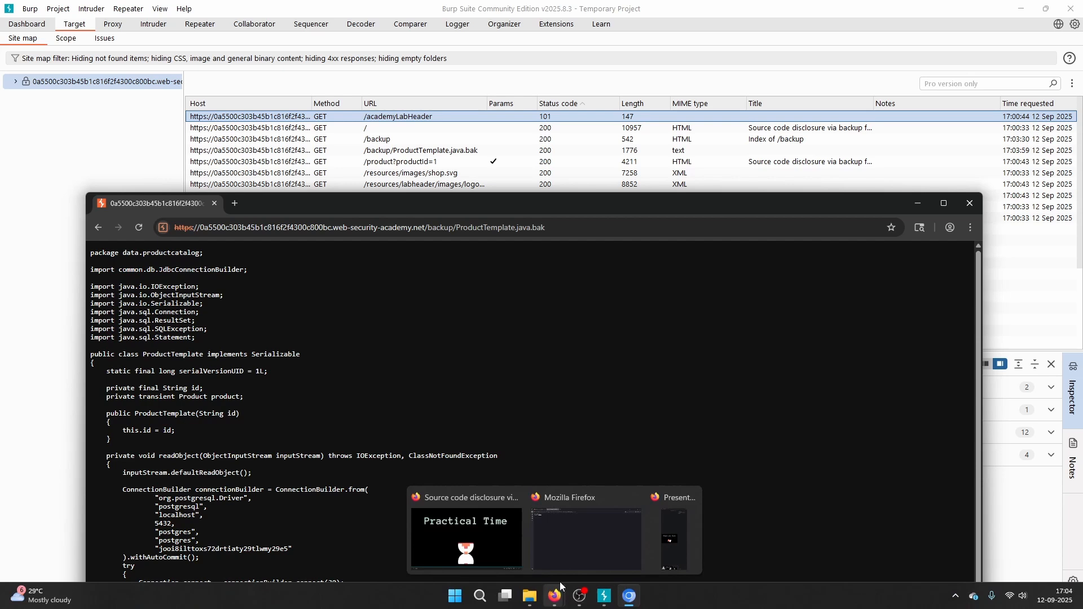
left_click(499, 530)
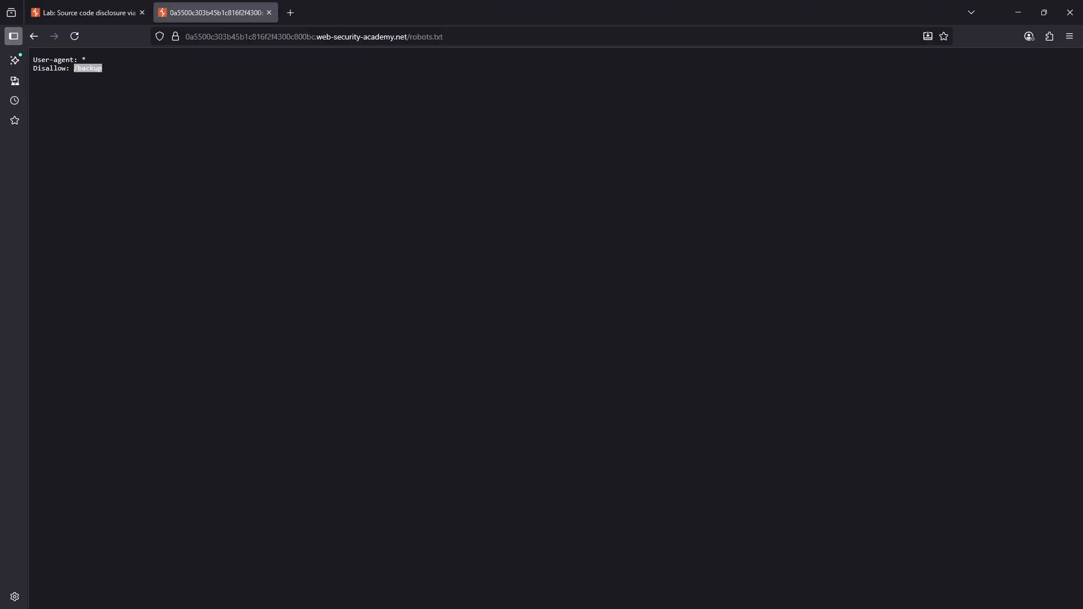
left_click(66, 19)
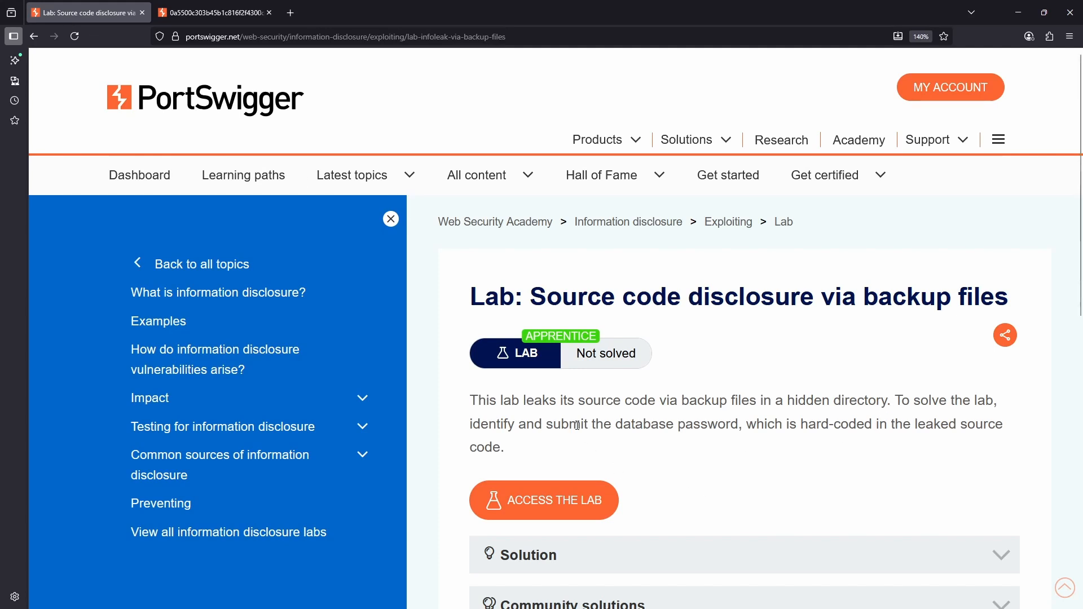
left_click_drag(497, 425, 739, 441)
left_click(595, 434)
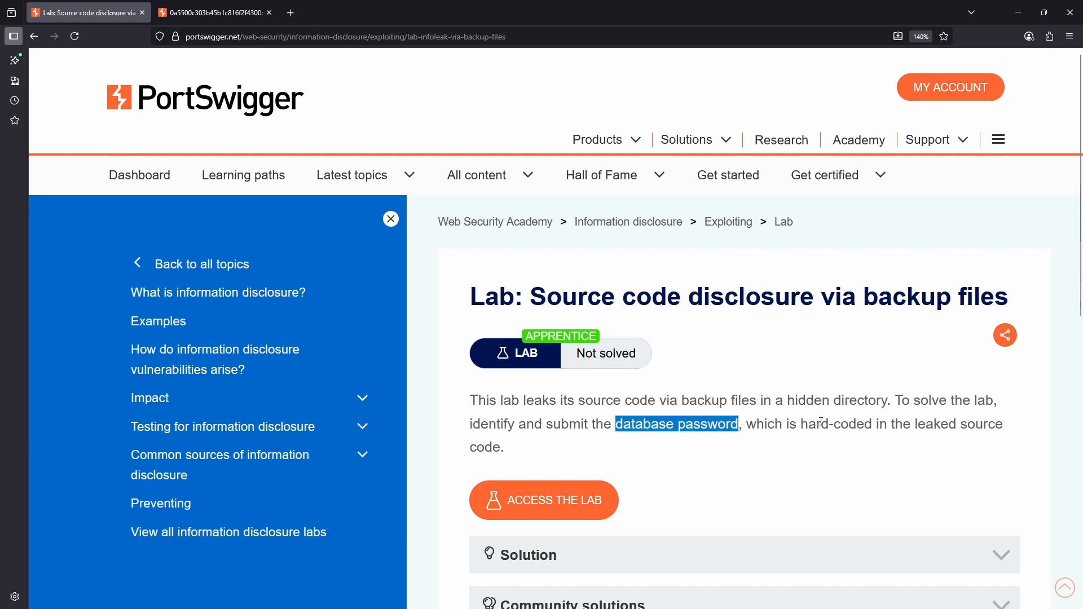
Switch back to Burp's browser, maximize it, and copy the hard-coded database password from the ConnectionBuilder code.
left_click(630, 597)
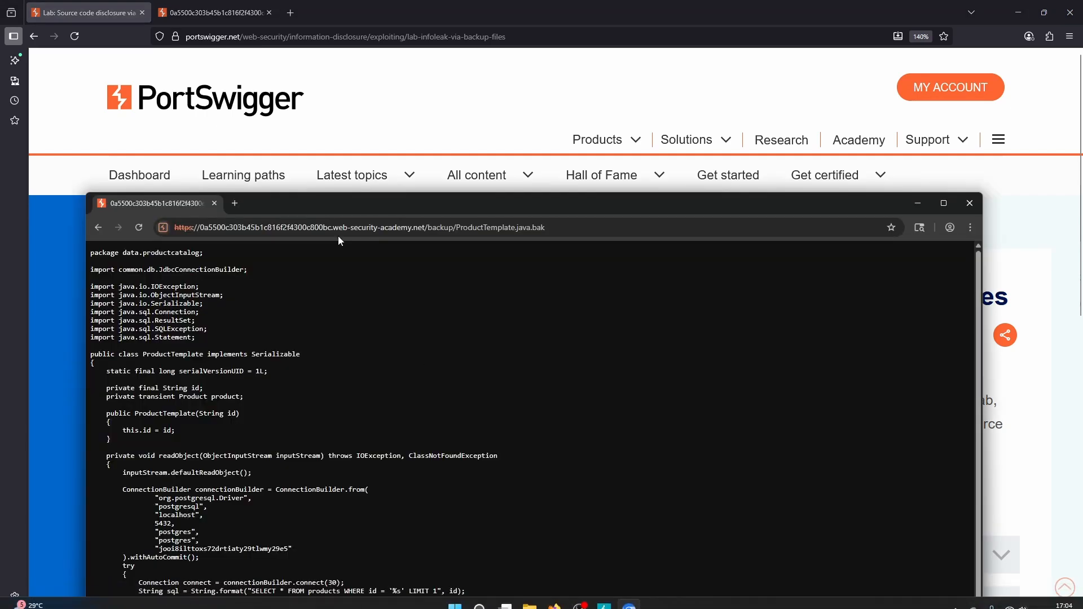
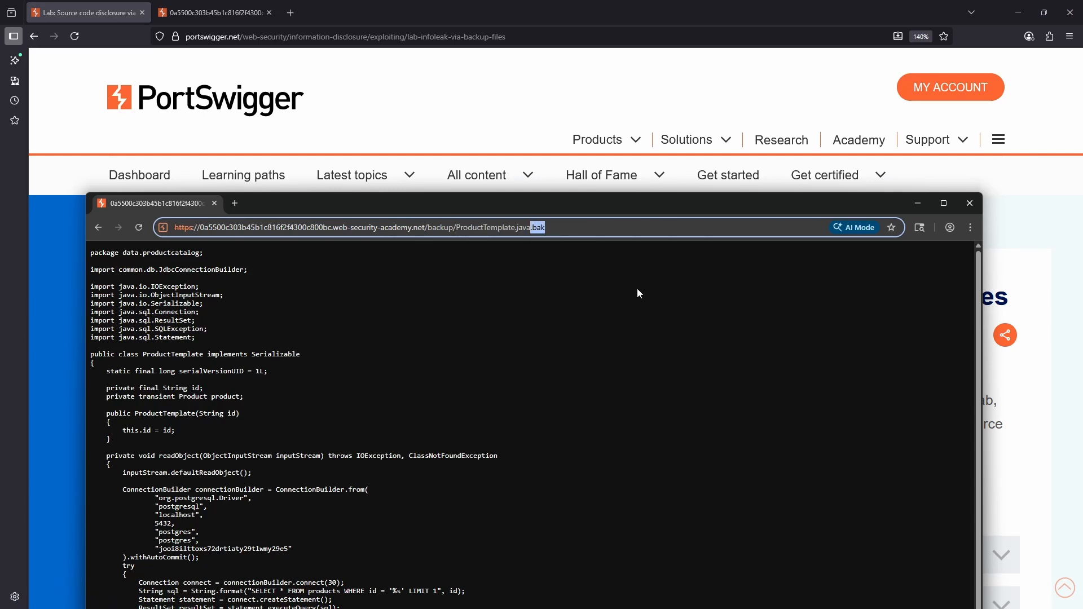
left_click(944, 206)
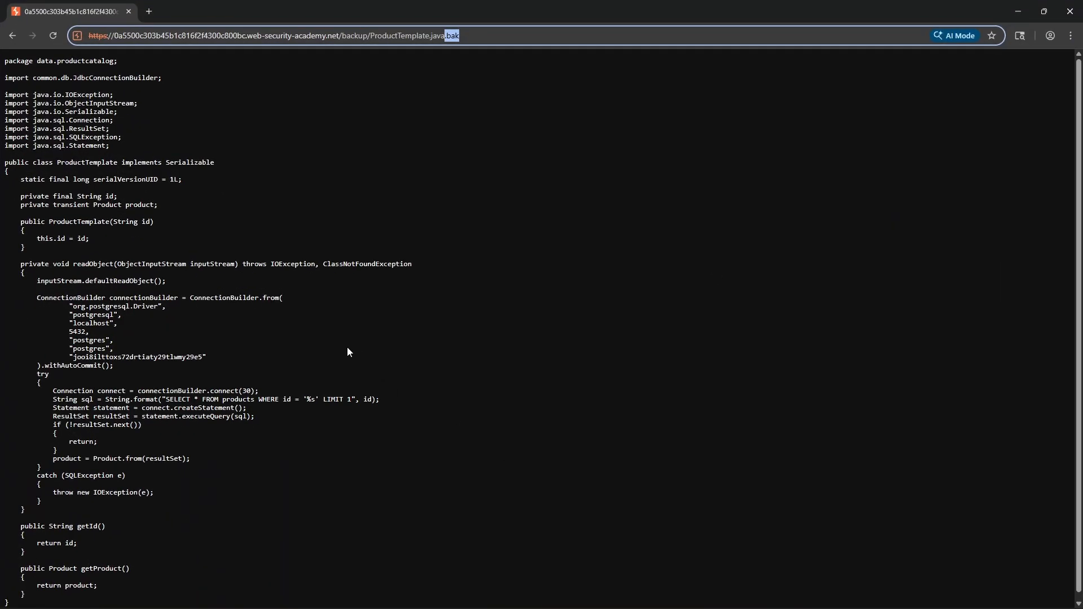
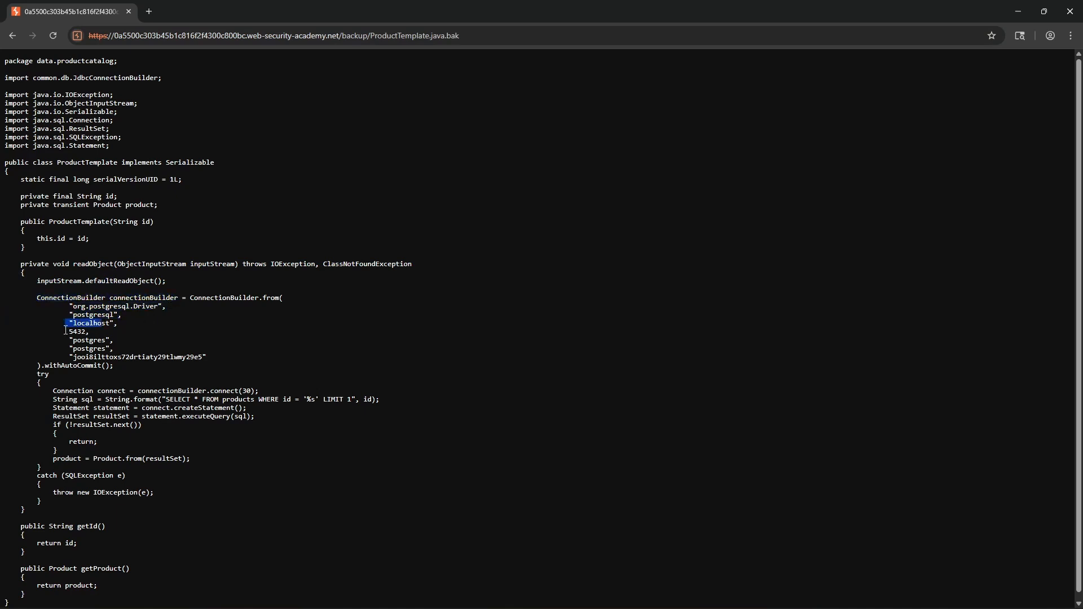
left_click(66, 331)
left_click_drag(75, 349, 112, 350)
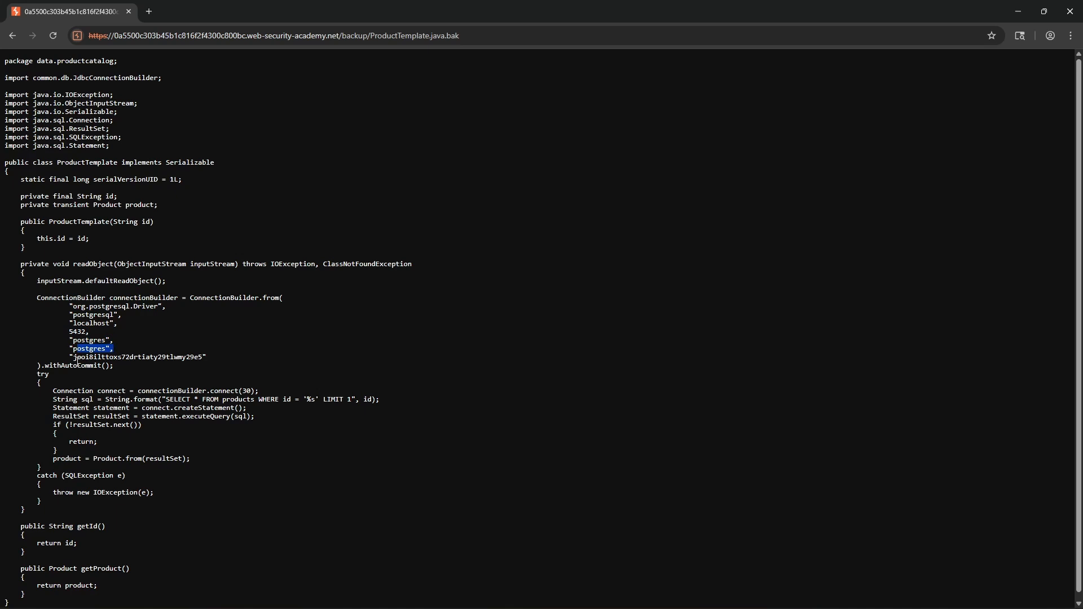
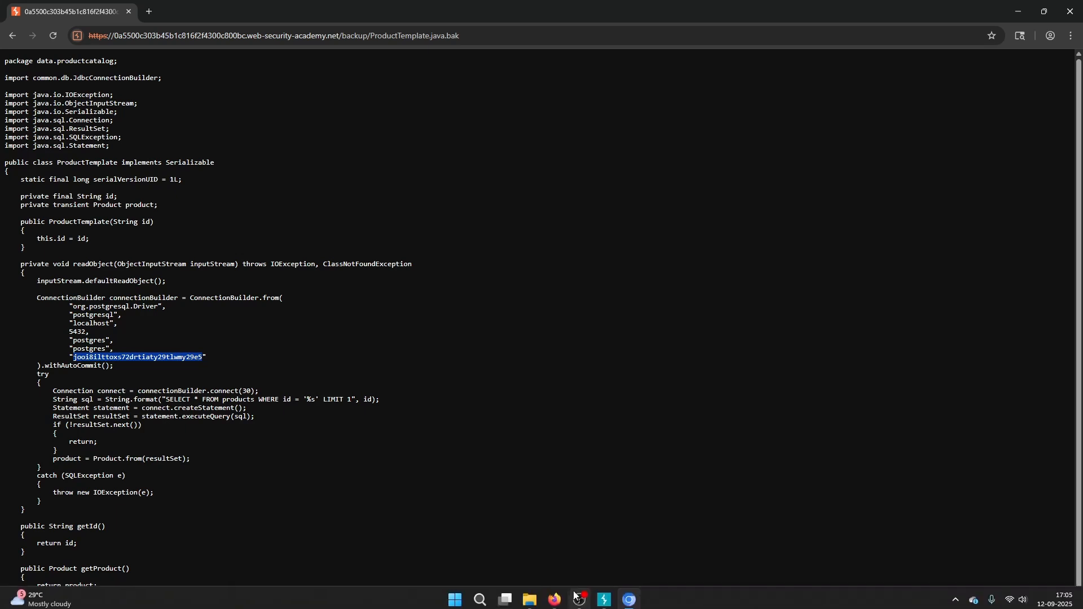
Switch to Firefox, go back from robots.txt in the lab tab, and load the shop's home page without the product path.
left_click(555, 596)
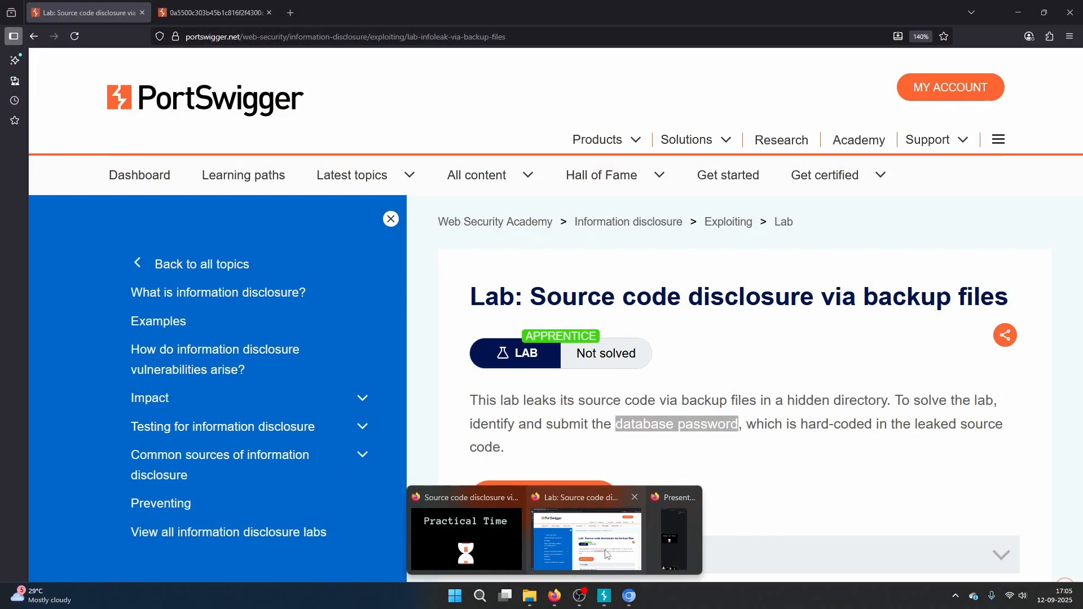
left_click(607, 555)
left_click(232, 12)
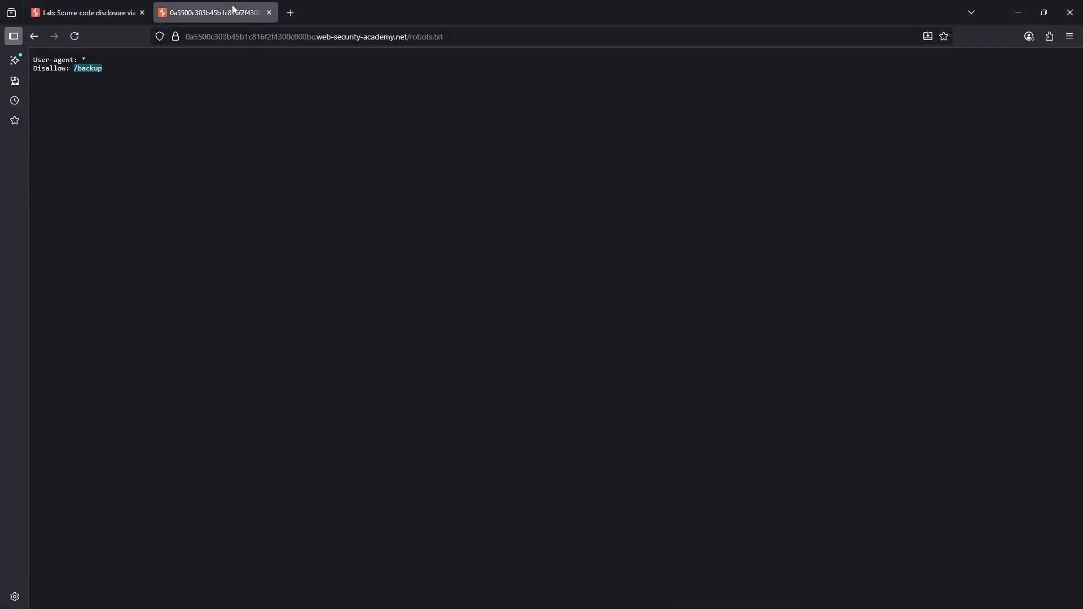
left_click(40, 42)
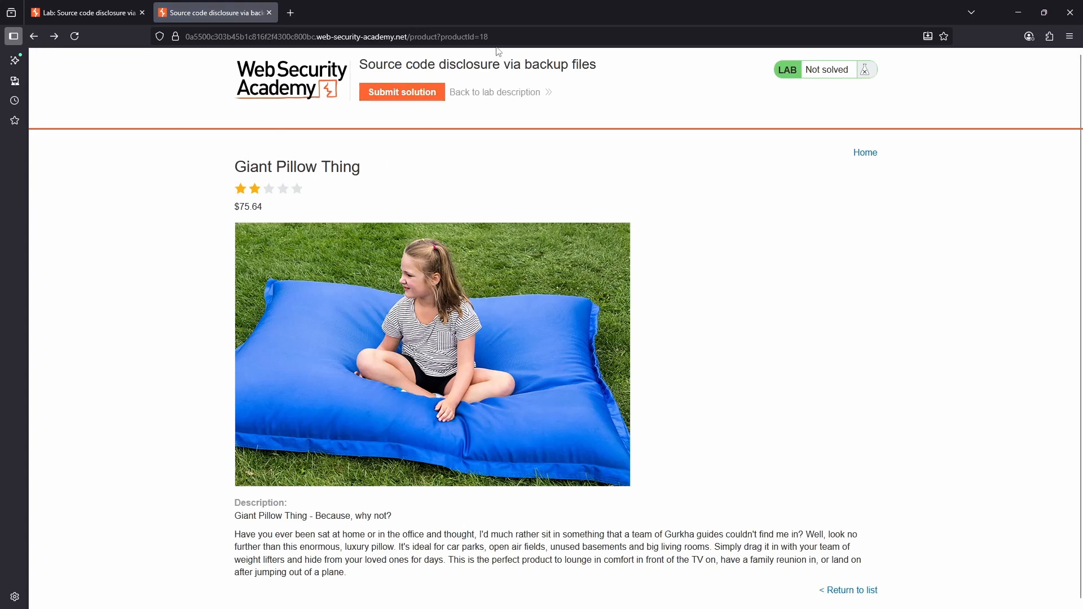
left_click_drag(490, 37, 410, 32)
key("BackSpace")
key("Return")
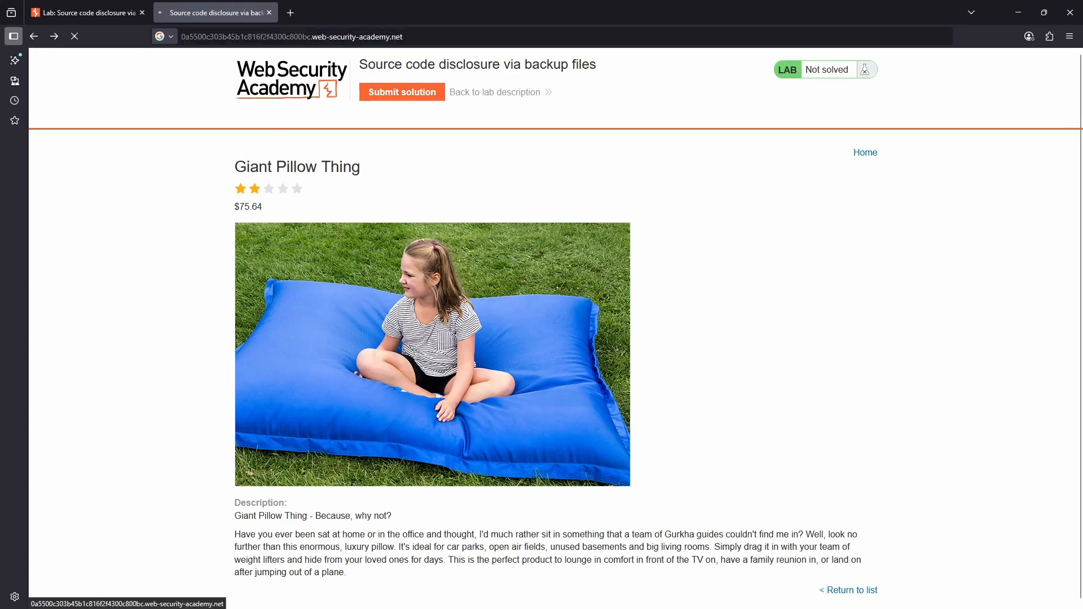
Submit the copied database password as the lab solution and check the result banner.
left_click(405, 97)
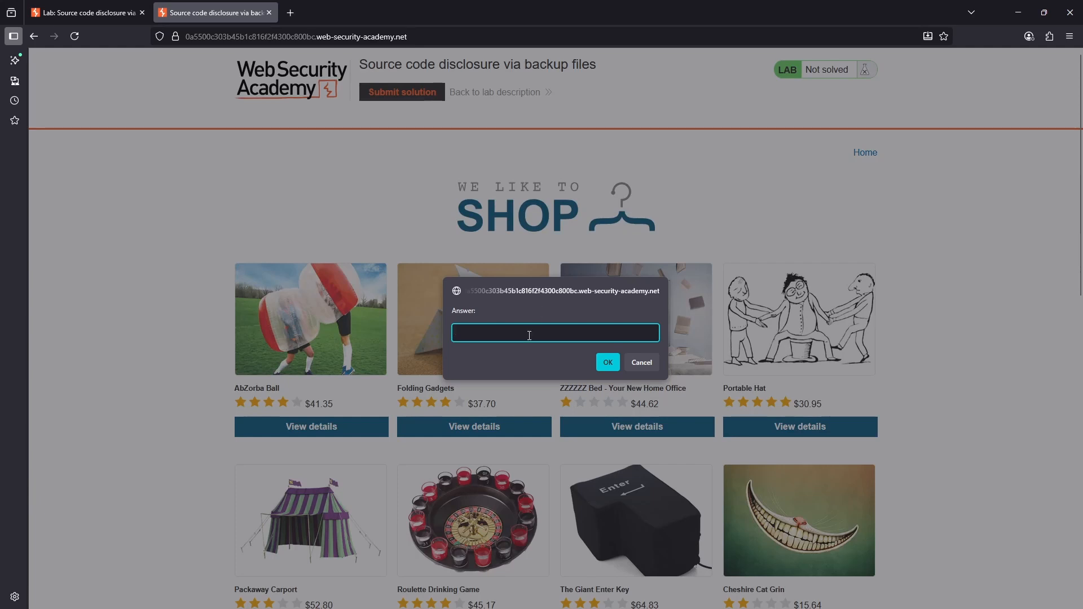
key("ctrl+v")
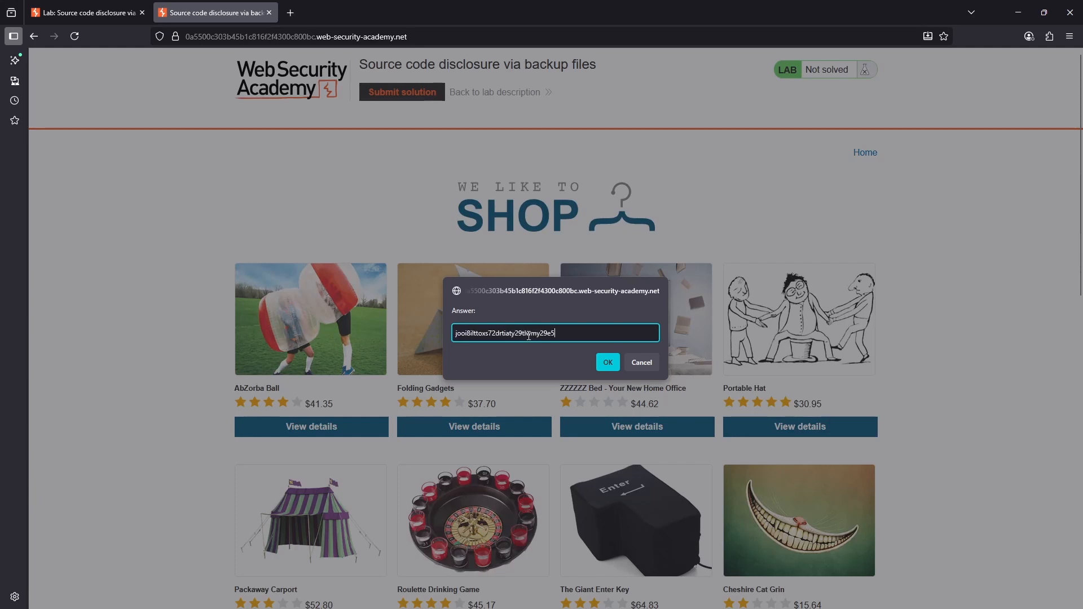
left_click(607, 363)
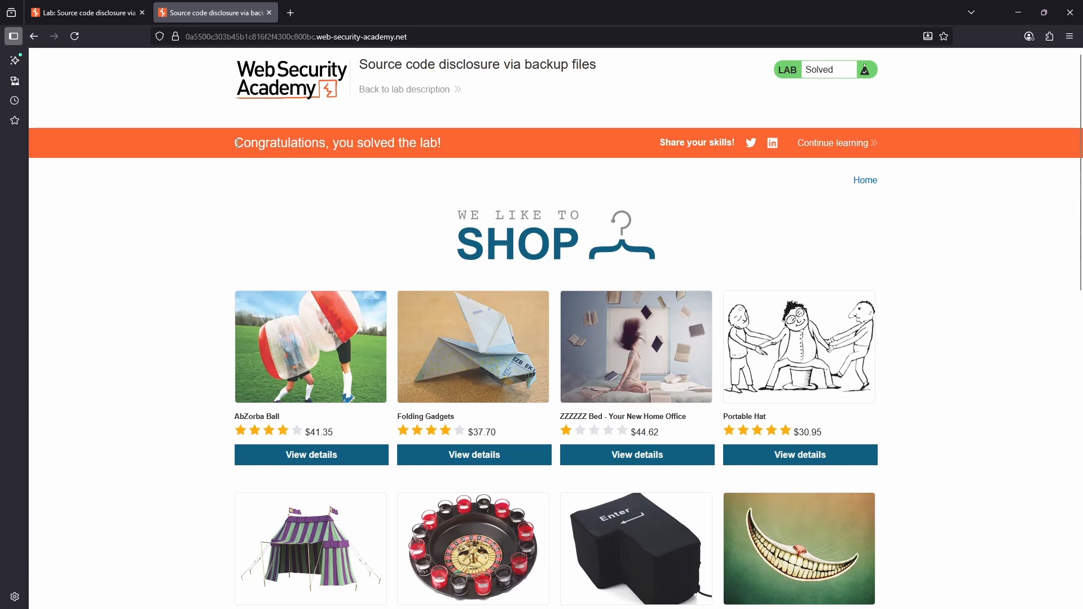
left_click_drag(237, 143, 446, 145)
left_click(464, 184)
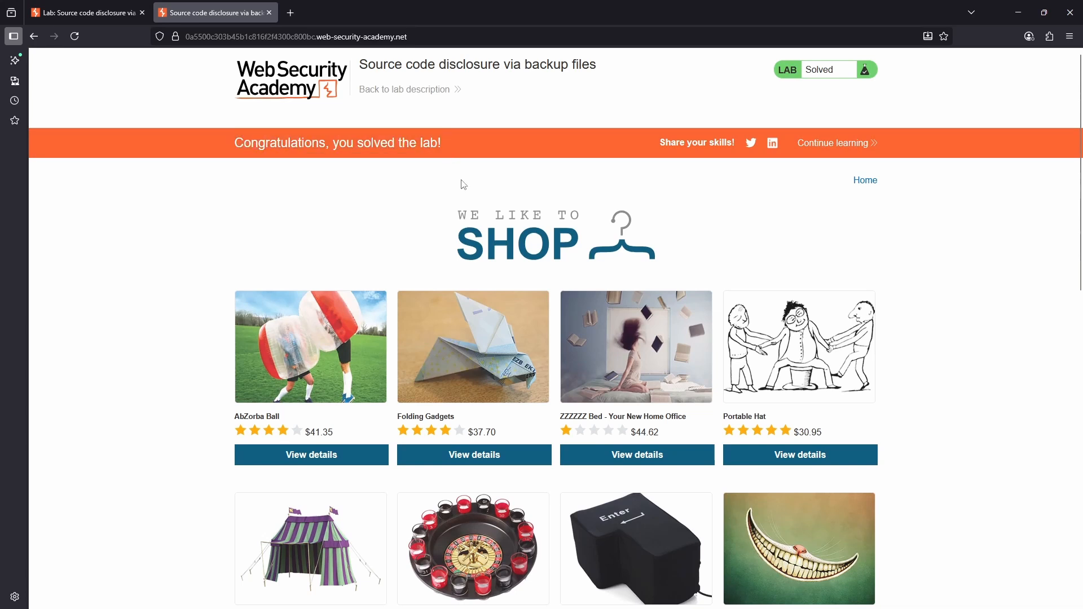